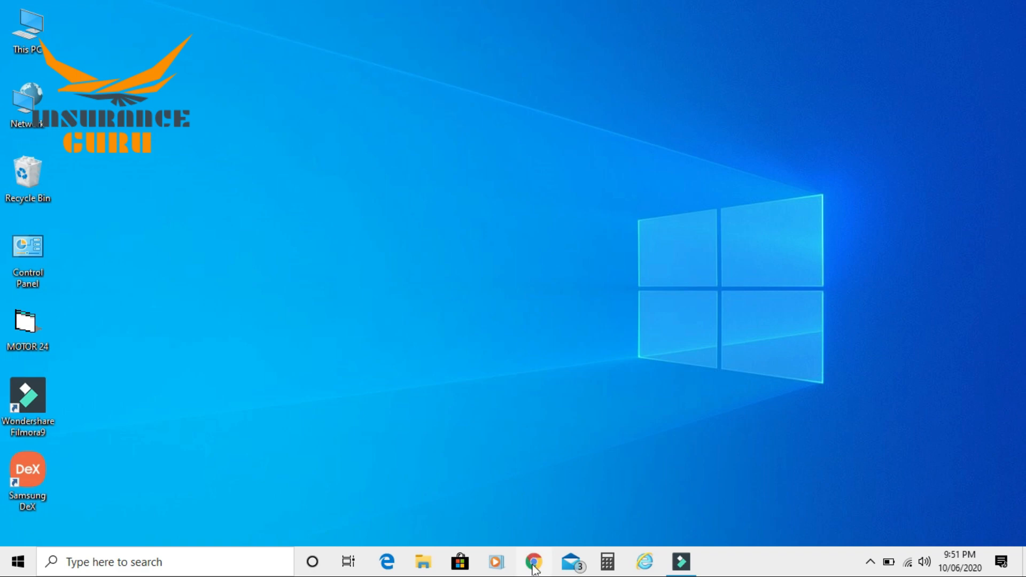
Launch Chrome and open the UIIC bookmark at uiic.in/index1.html
left_click(533, 562)
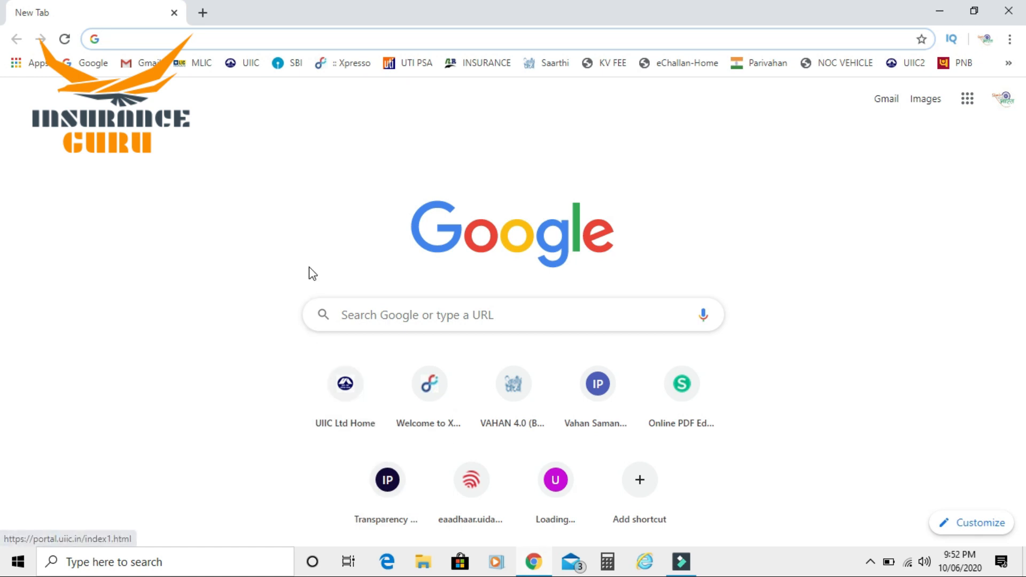
left_click(236, 63)
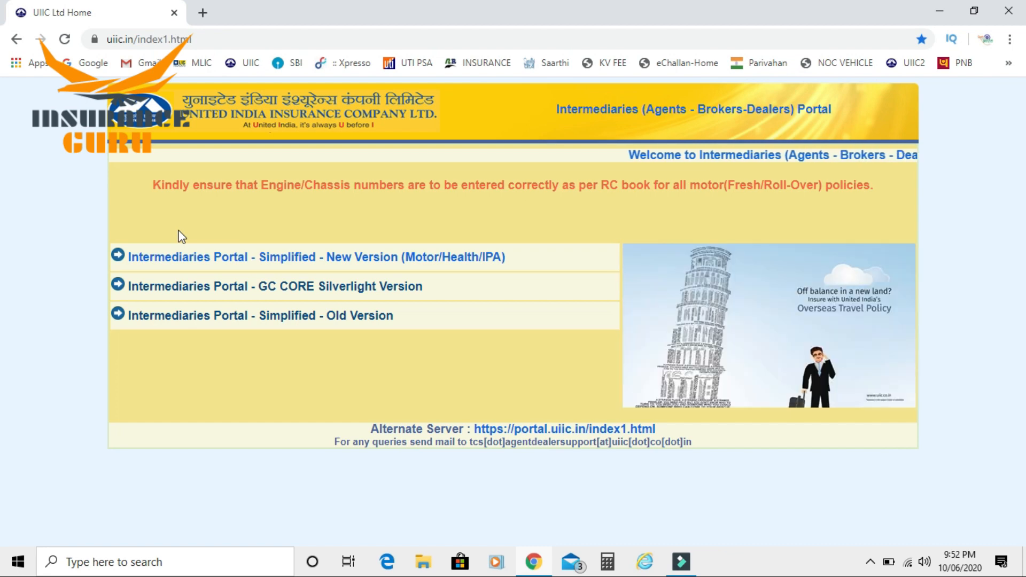
Open the 'Intermediaries Portal - Simplified - New Version' and log in with the saved credentials
left_click(221, 262)
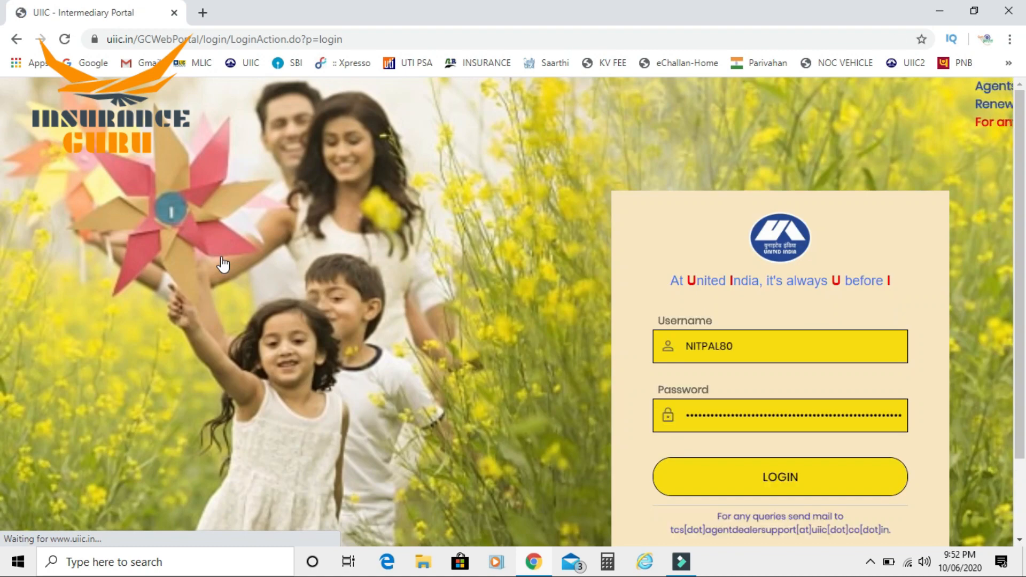
left_click(749, 421)
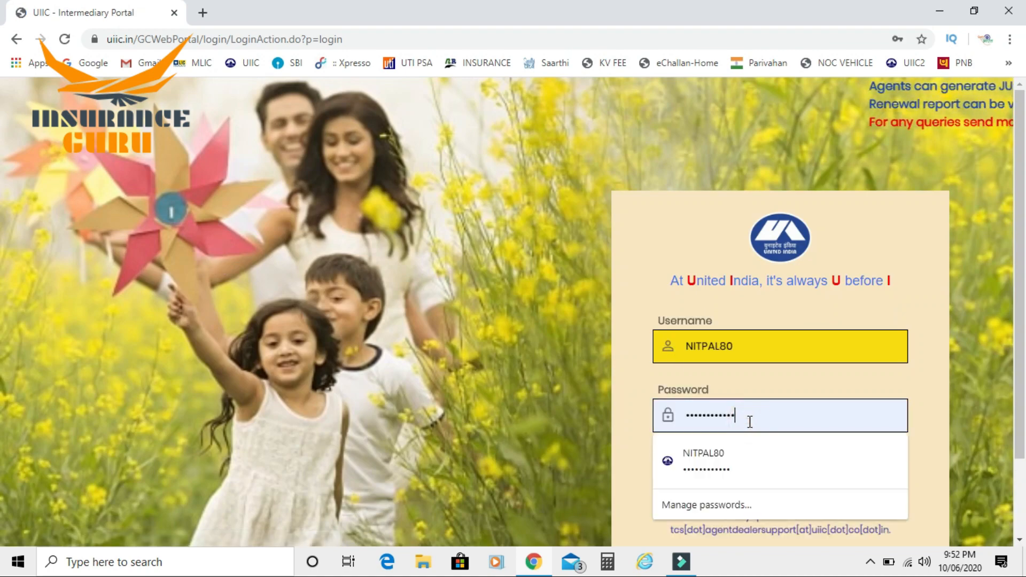
key("Return")
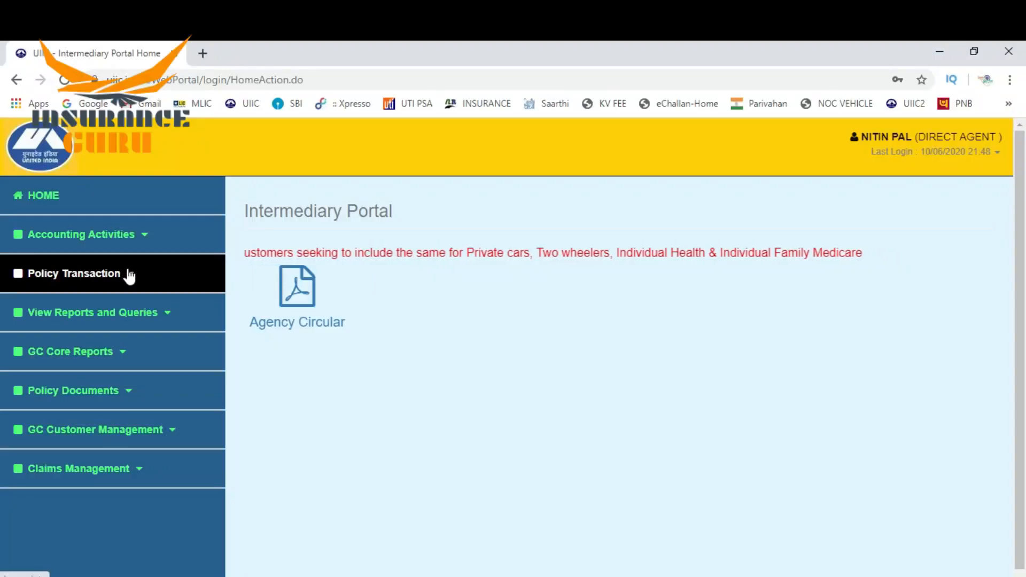
Start a new policy from Policy Transaction > Make New/Renew Policy
left_click(78, 279)
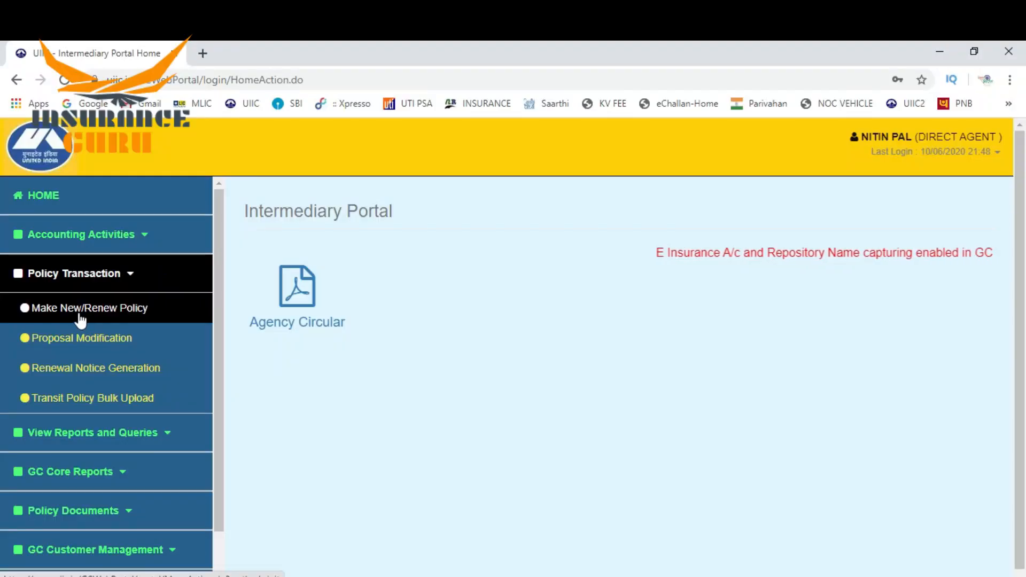
left_click(79, 315)
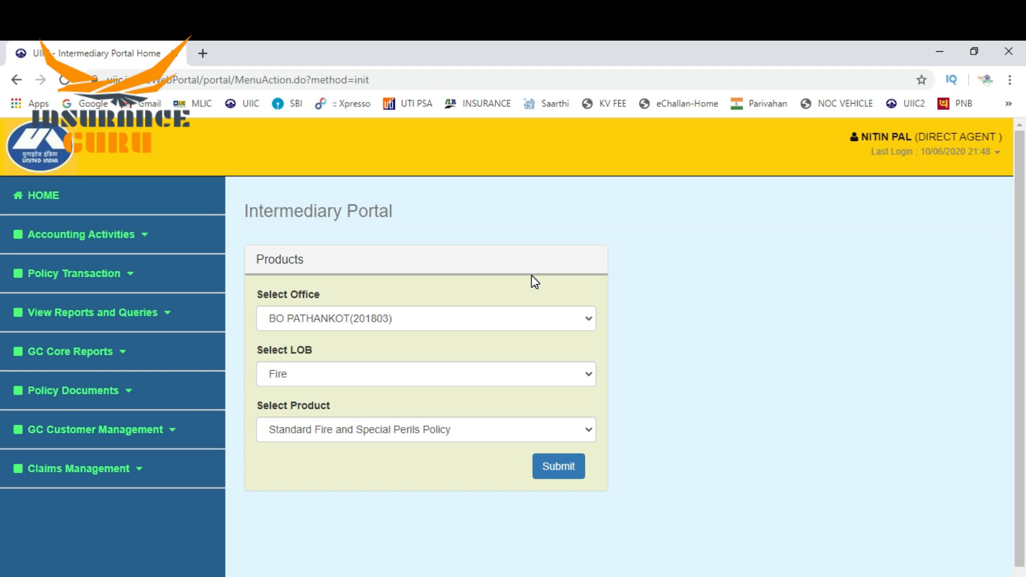
Change the line of business to Motor and select Motor Package Policy as the product
left_click(383, 372)
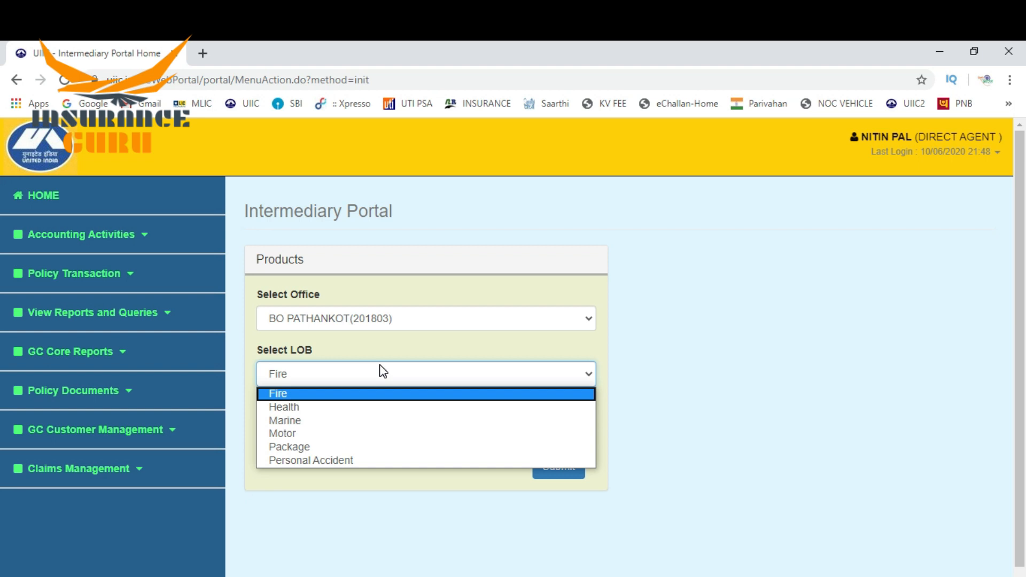
left_click(286, 434)
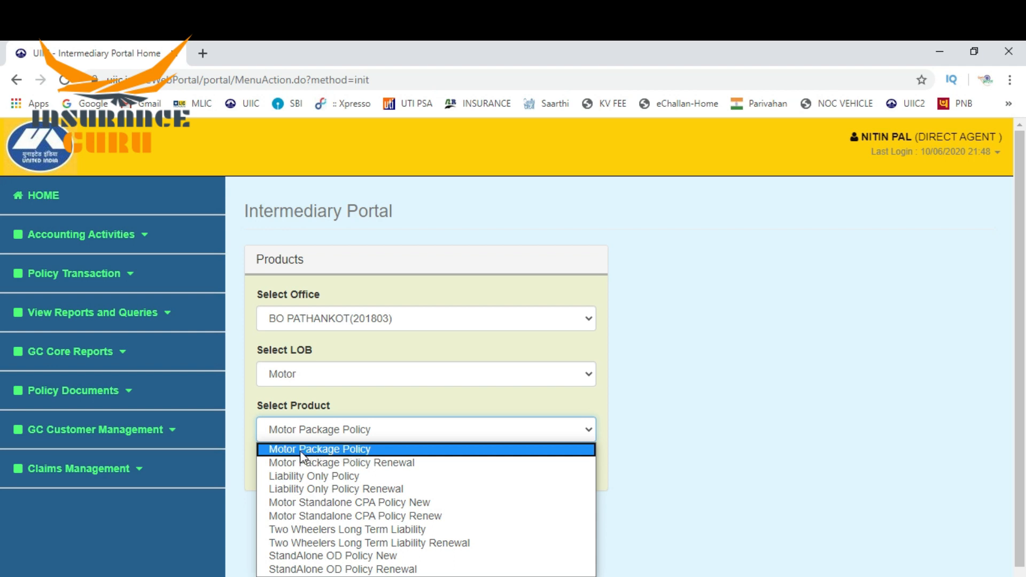
left_click(311, 450)
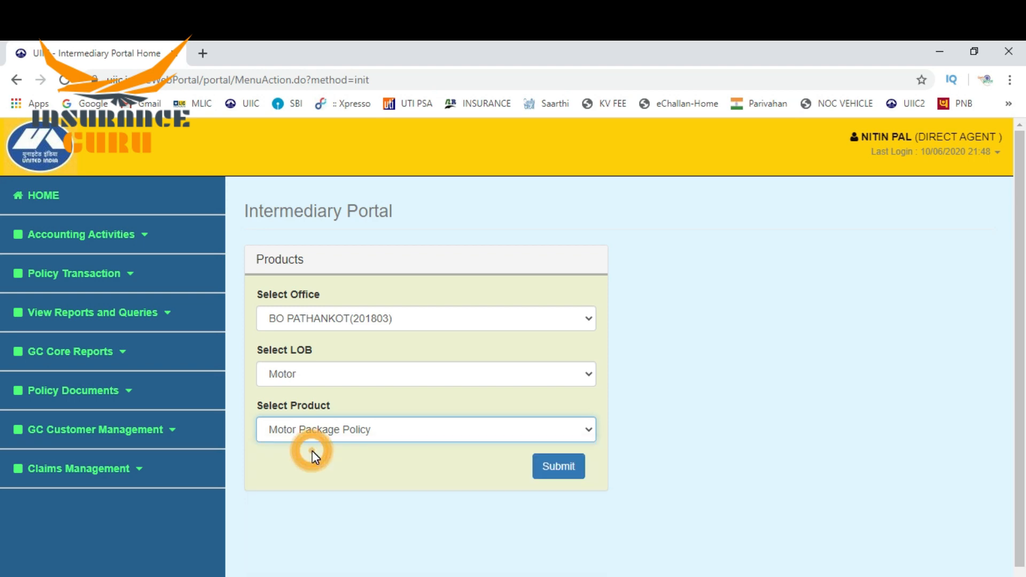
Submit the product choice and set the vehicle class to Private Car
left_click(542, 469)
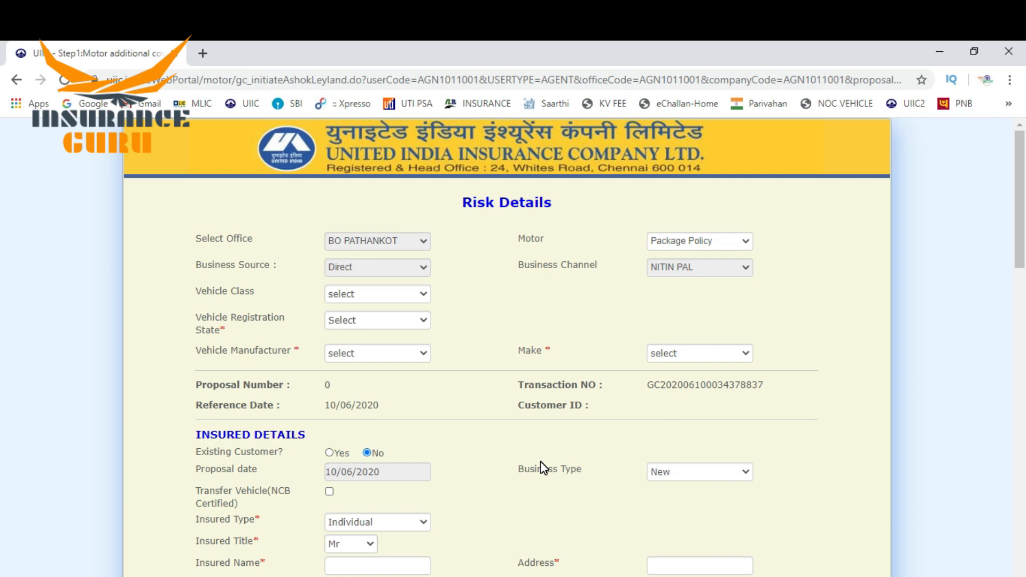
left_click(375, 296)
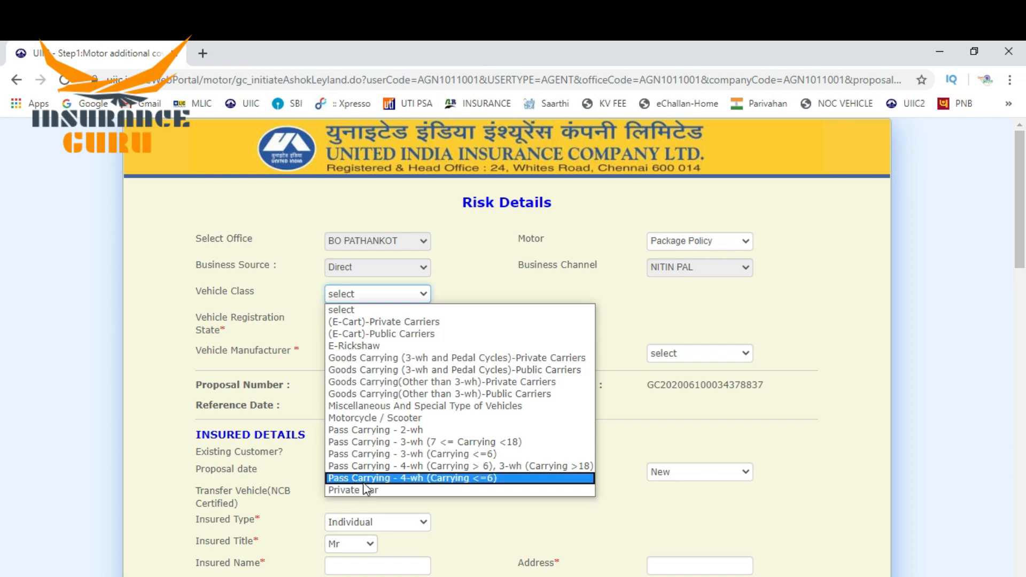
left_click(641, 302)
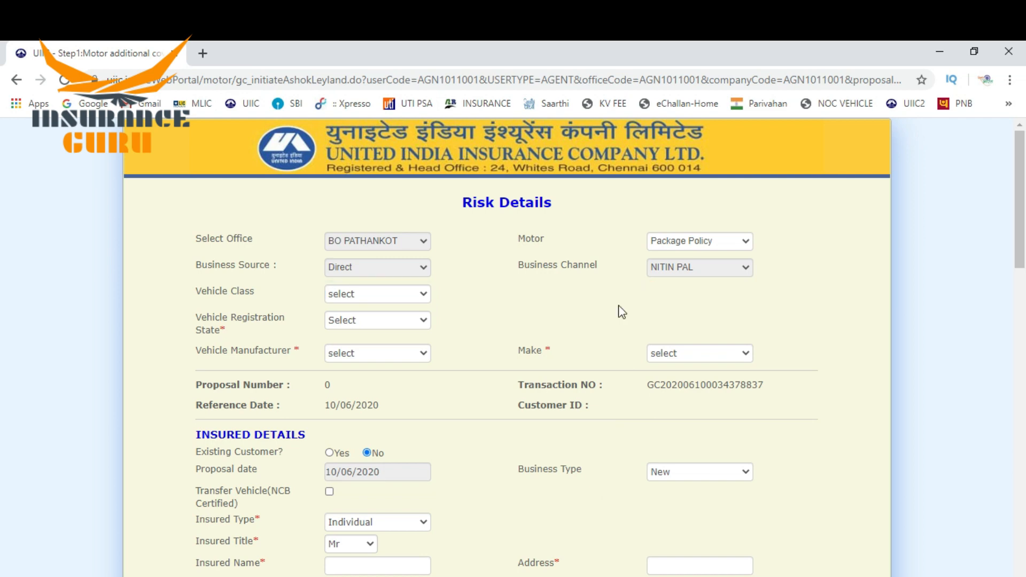
left_click(350, 295)
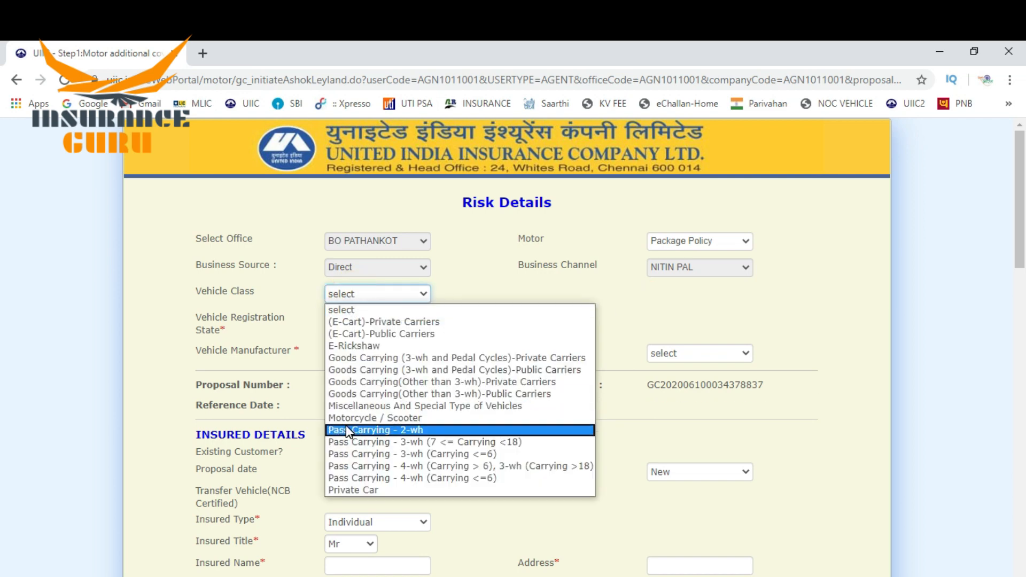
left_click(349, 490)
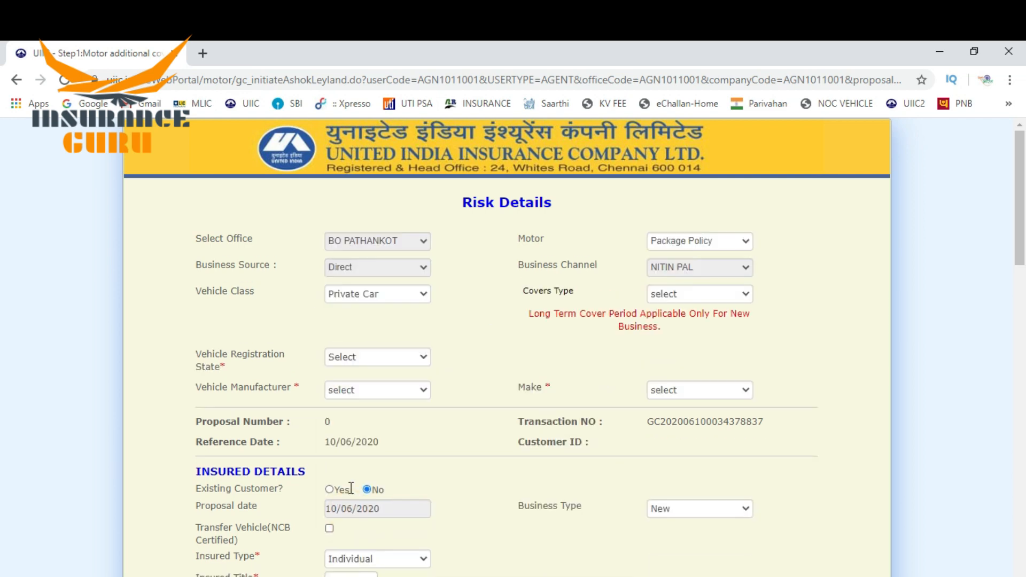
Set the registration state to HIMACHAL PRADESH and the manufacturer to MAHINDRA
left_click(374, 357)
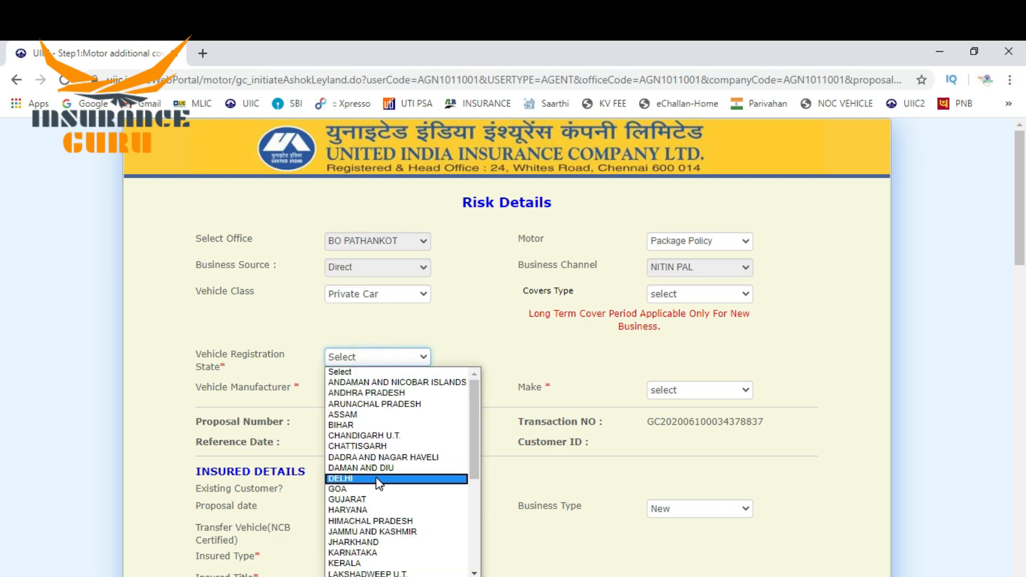
left_click(361, 522)
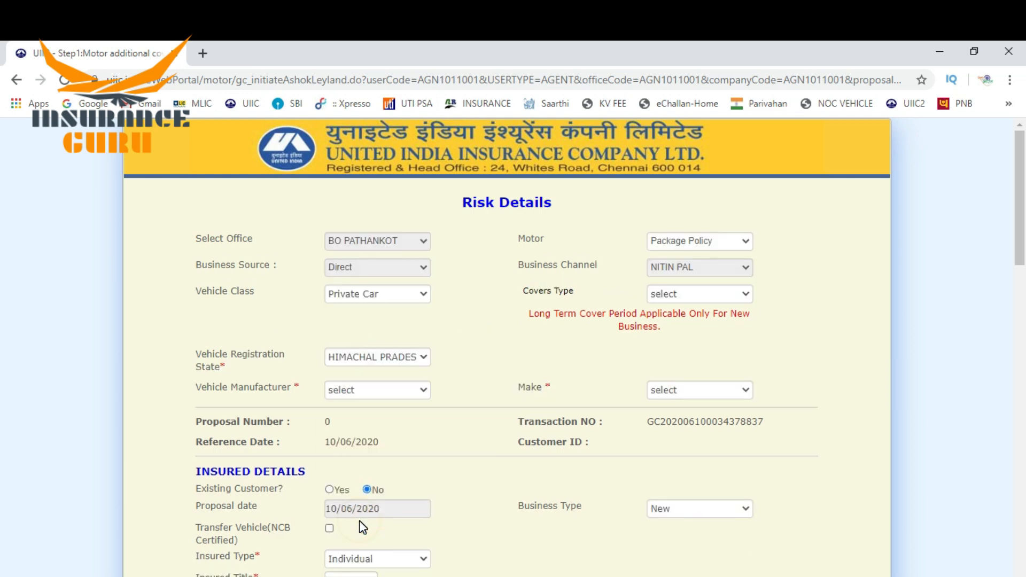
left_click(368, 392)
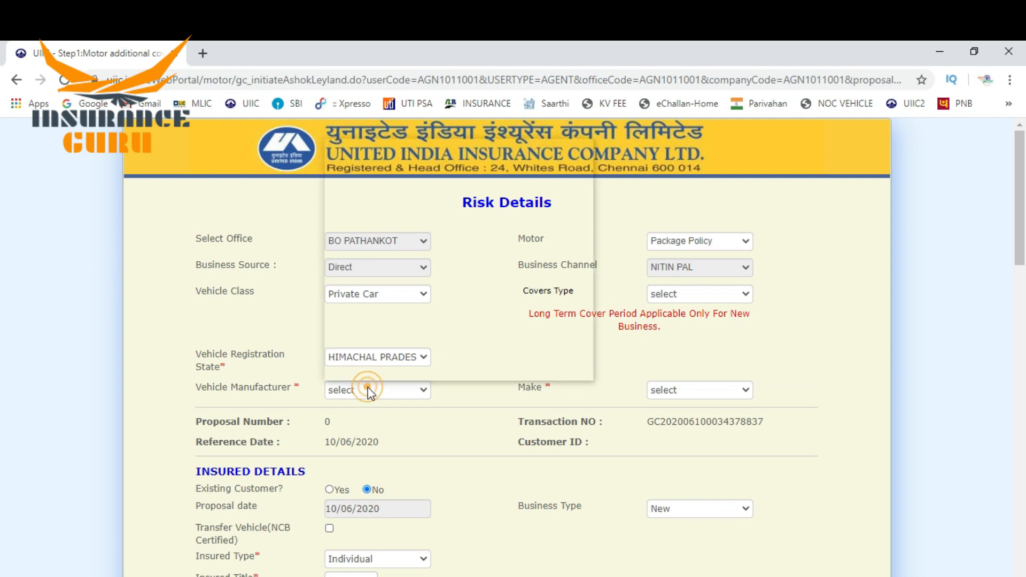
key("m")
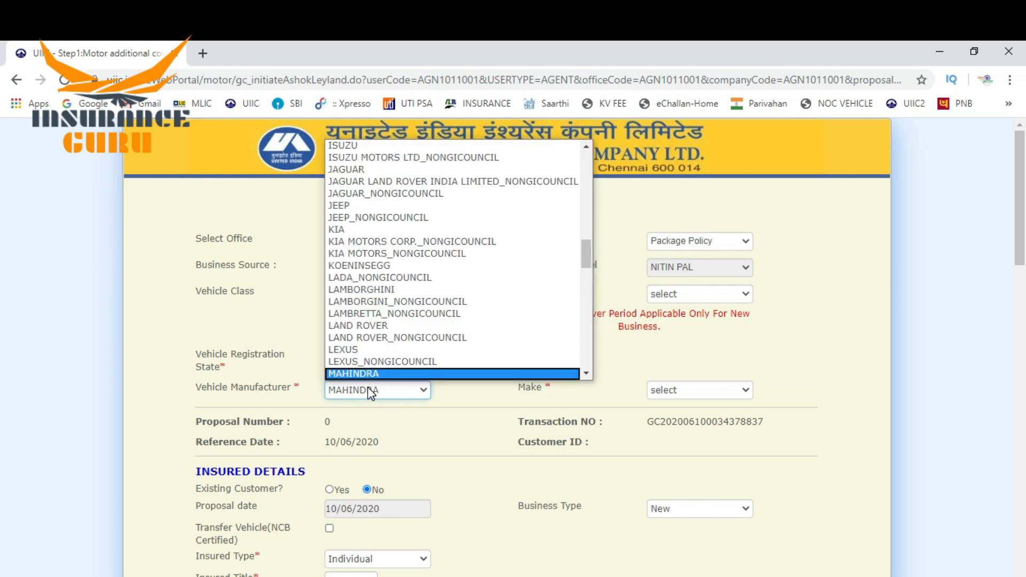
key("Return")
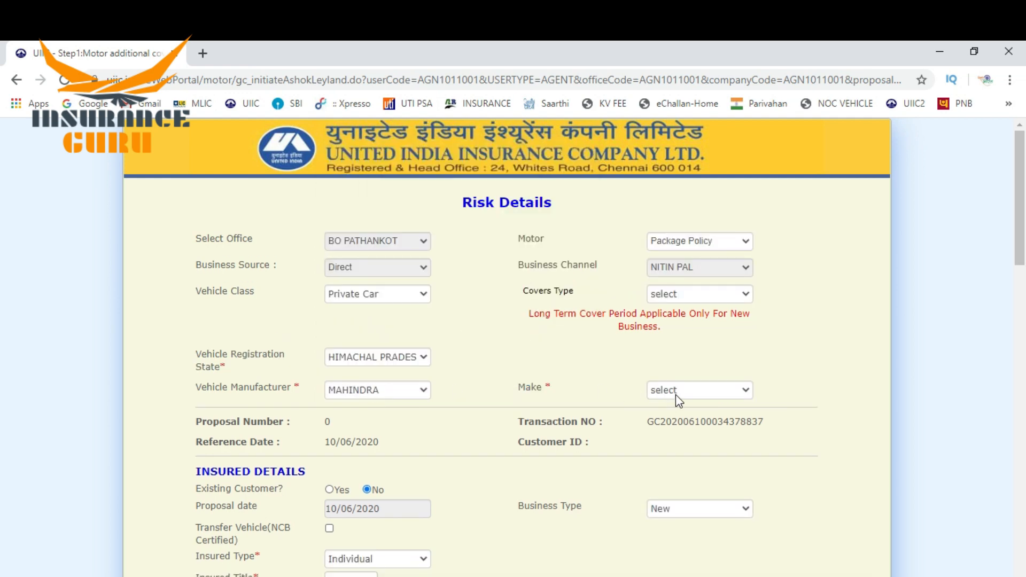
left_click(677, 396)
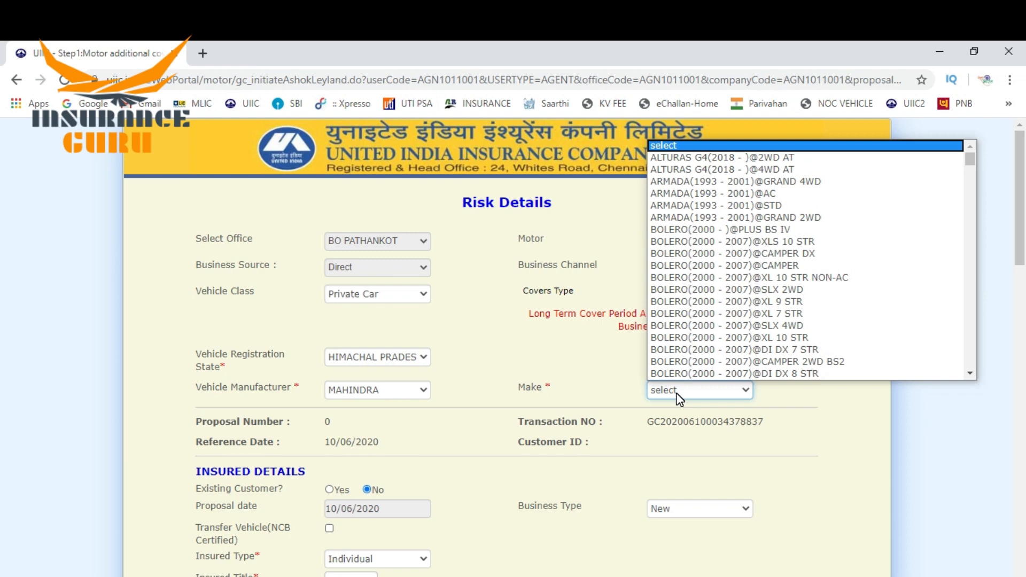
left_click(742, 289)
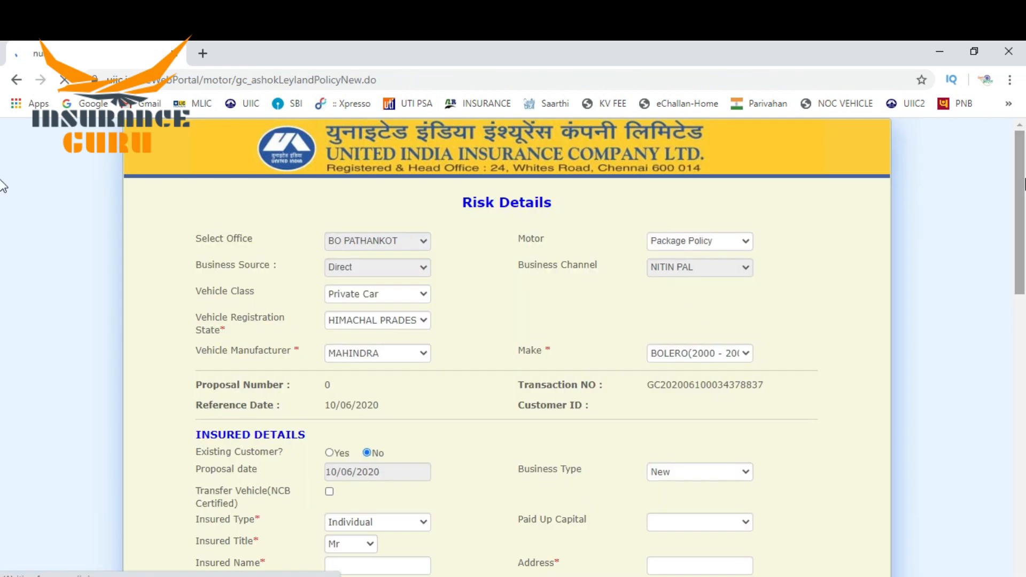
left_click_drag(1021, 196, 1020, 275)
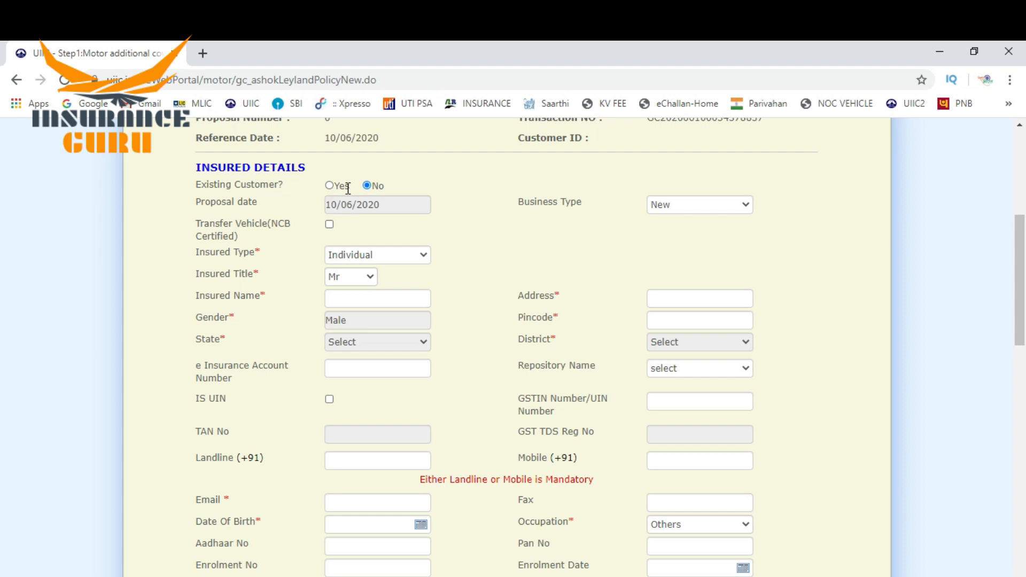
left_click(329, 186)
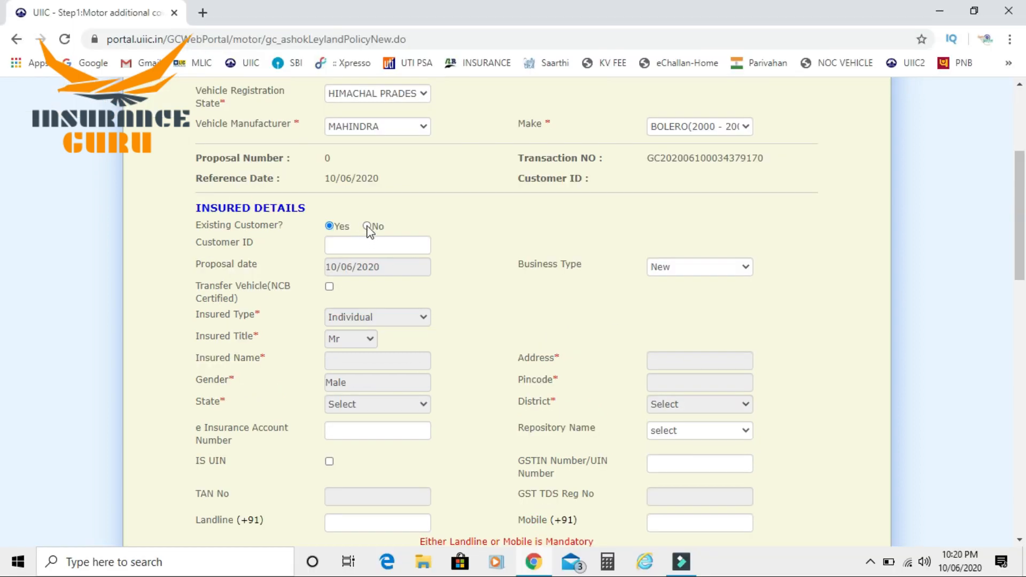
left_click(366, 225)
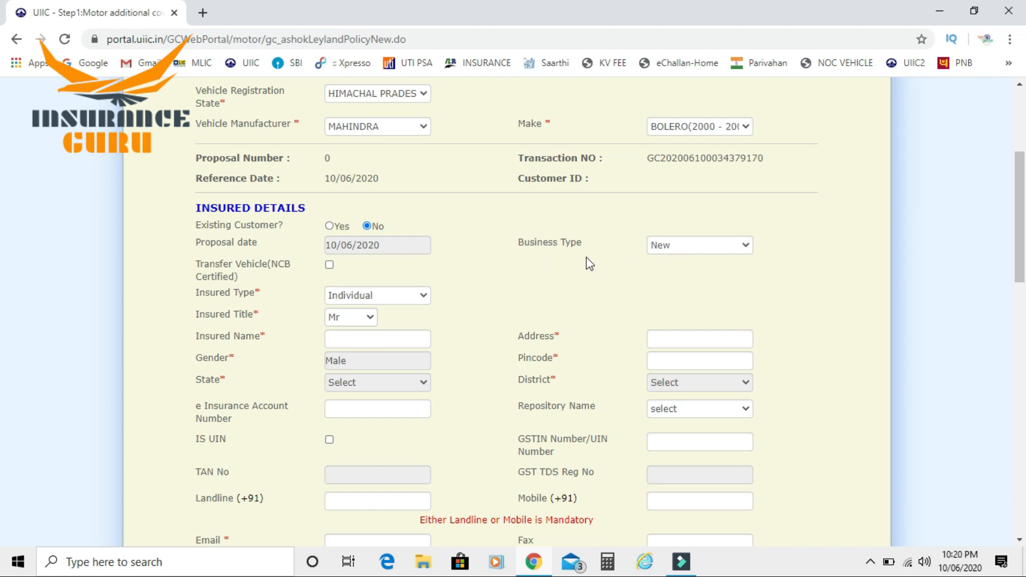
Set business type to Renewal with previous insurer NATIONAL INSURANCE CO.LTD
left_click(686, 246)
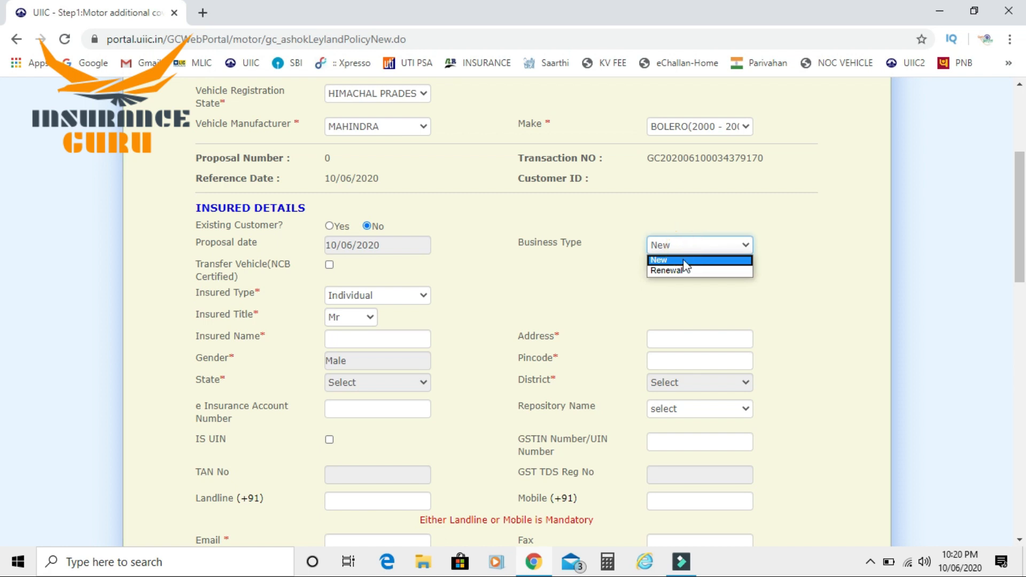
left_click(671, 272)
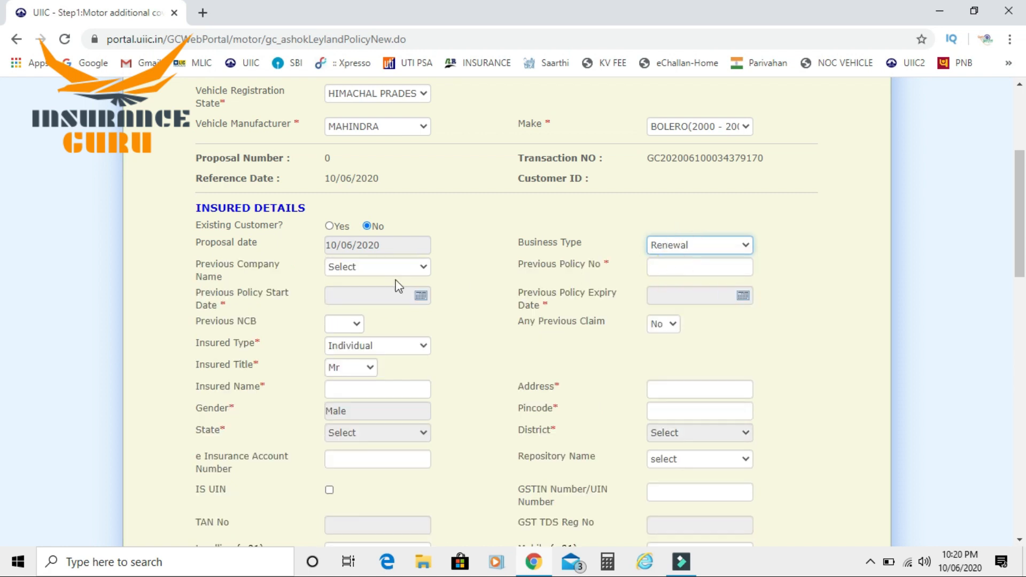
left_click(368, 269)
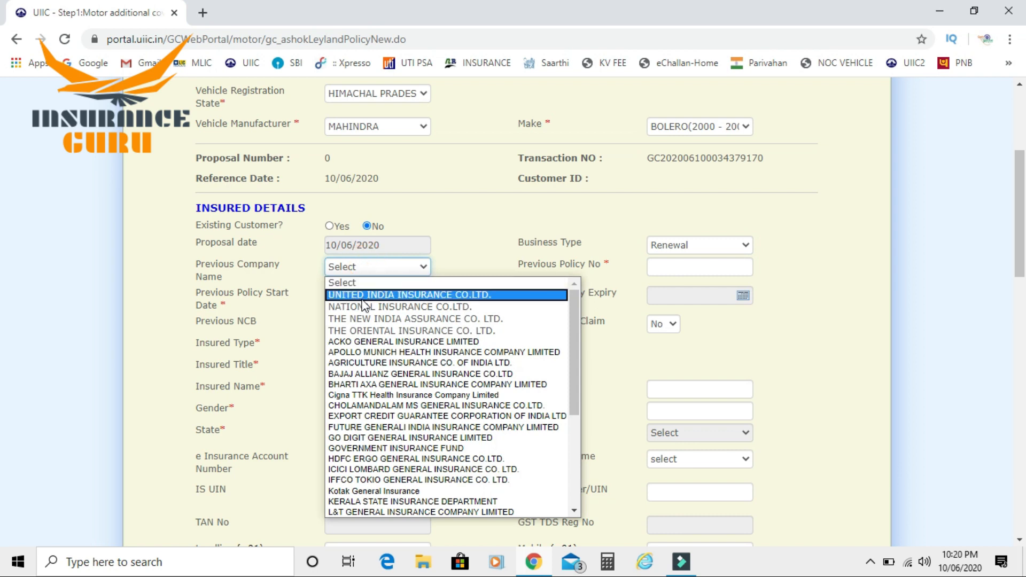
left_click(356, 305)
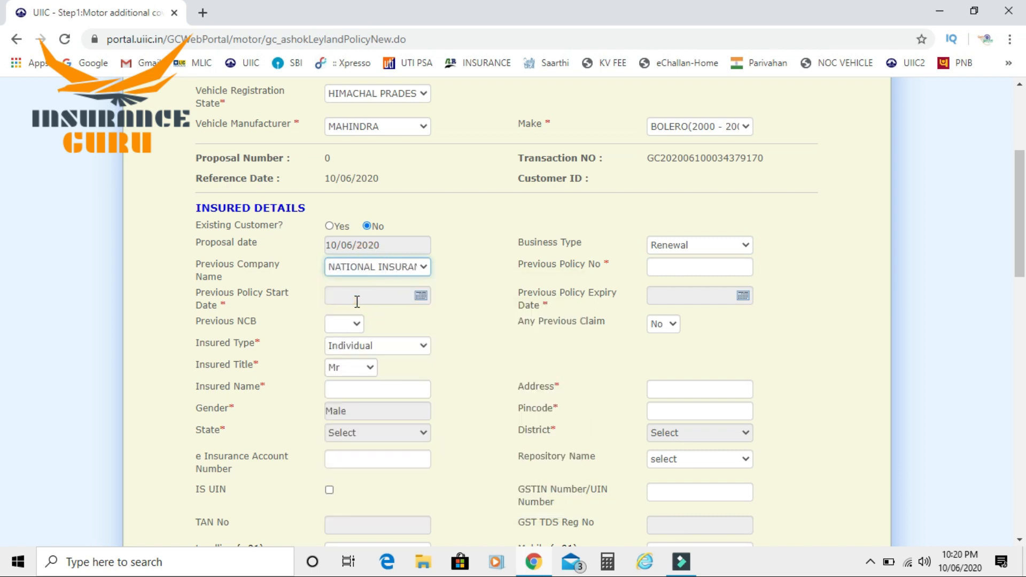
Enter the previous policy number
left_click(662, 267)
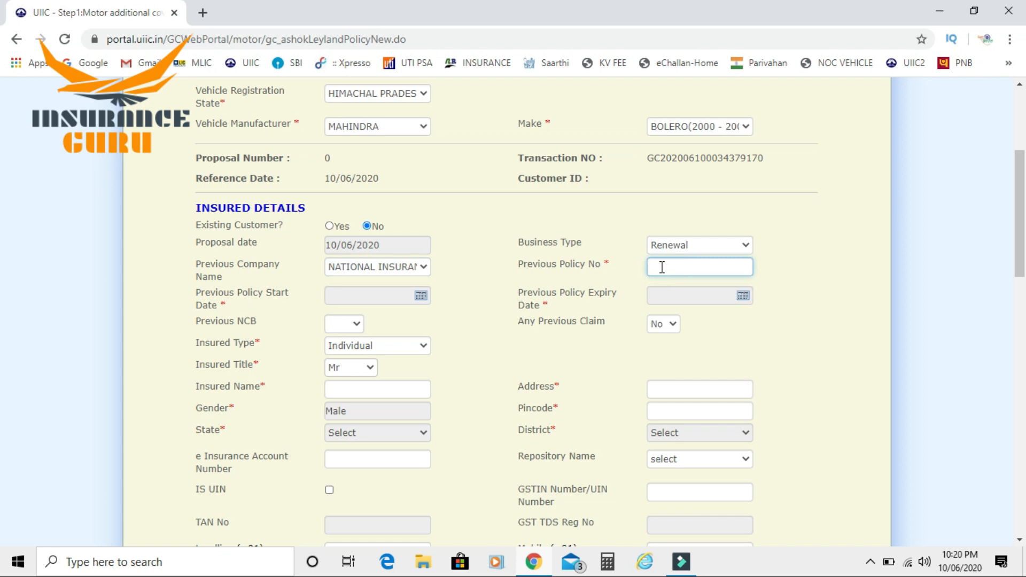
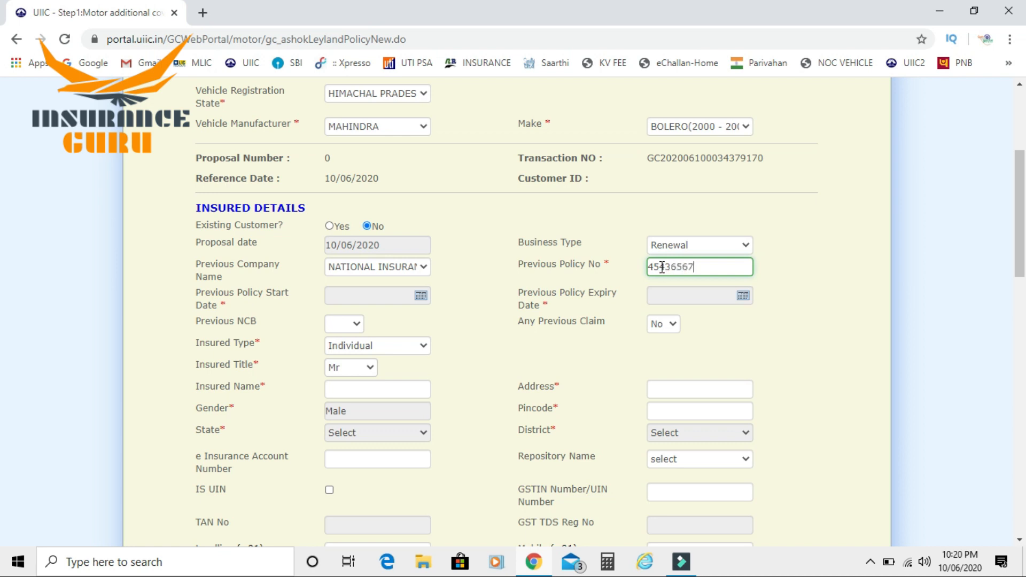
Set previous policy dates 25/06/2019 to 24/06/2020 and previous NCB to 20%
left_click(422, 296)
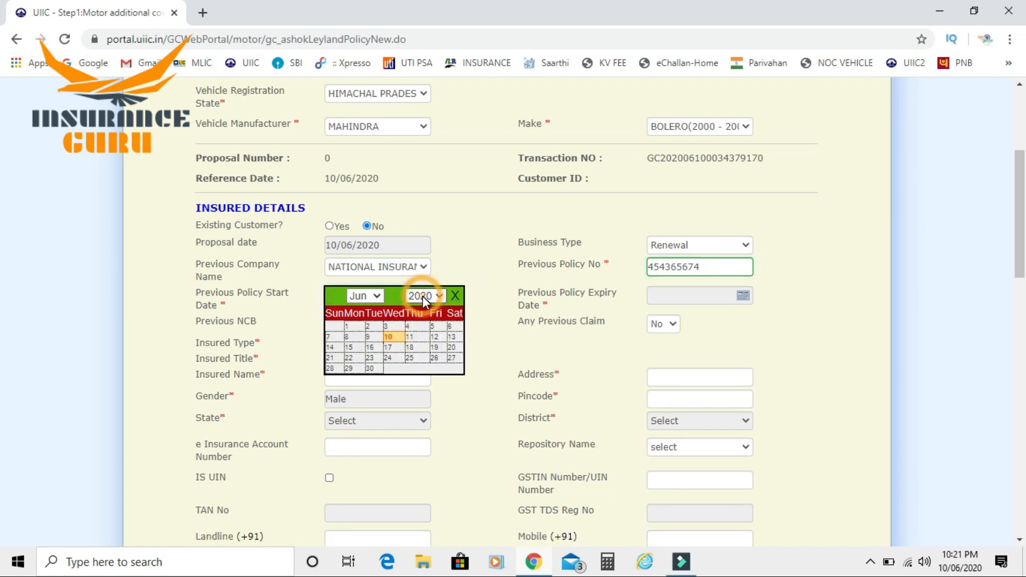
left_click(423, 296)
left_click(439, 282)
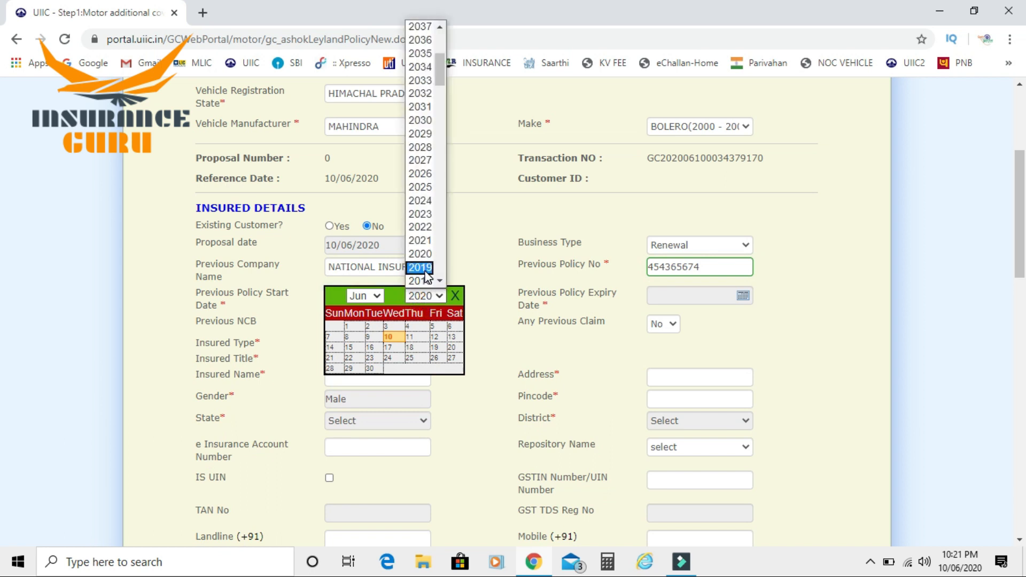
left_click(420, 267)
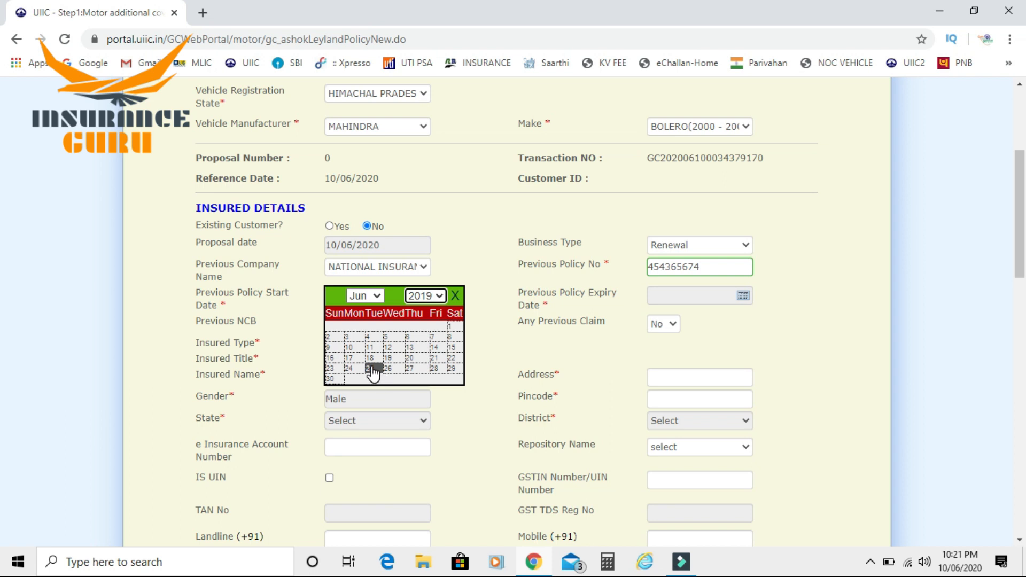
left_click(371, 368)
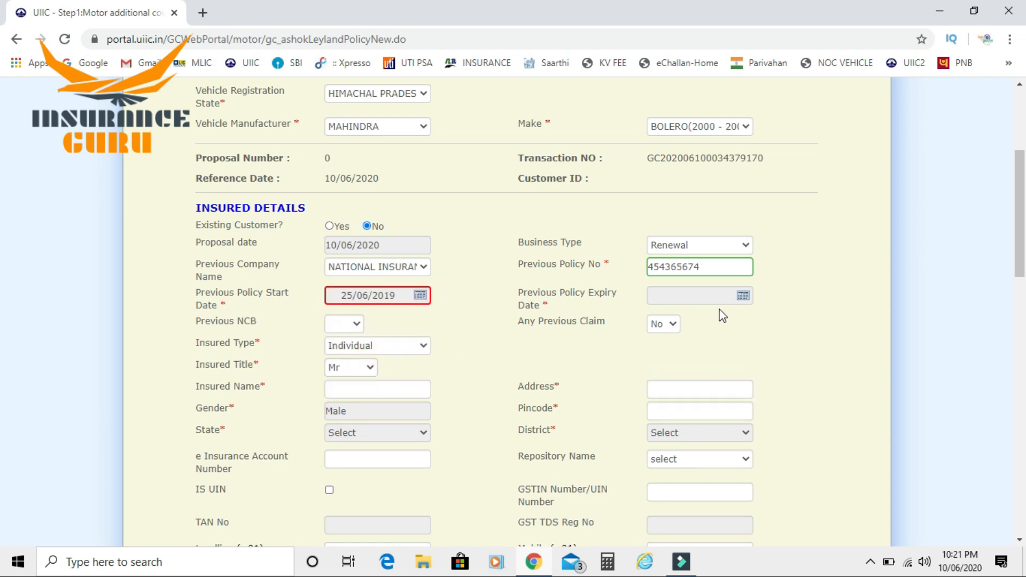
left_click(744, 297)
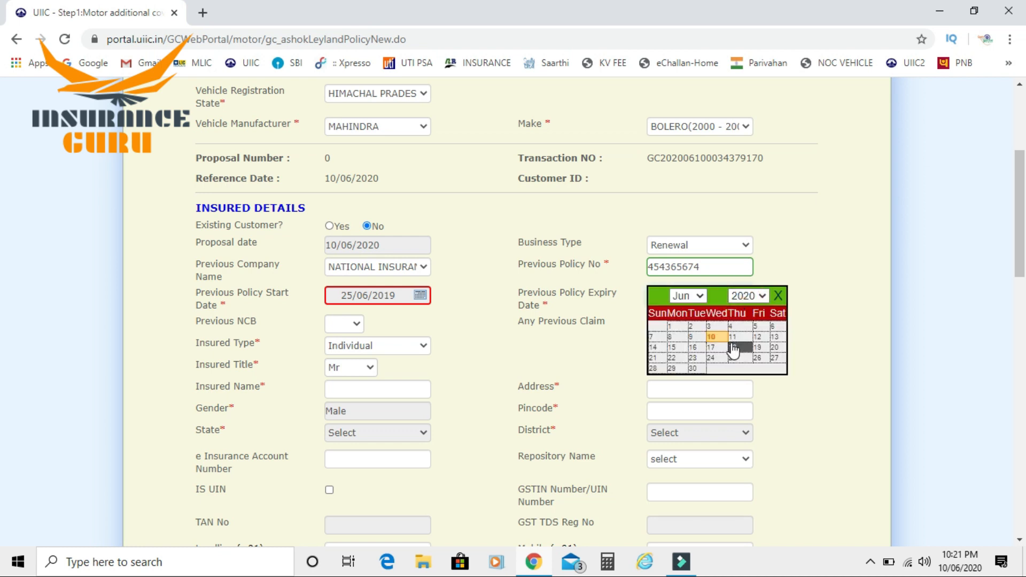
left_click(713, 357)
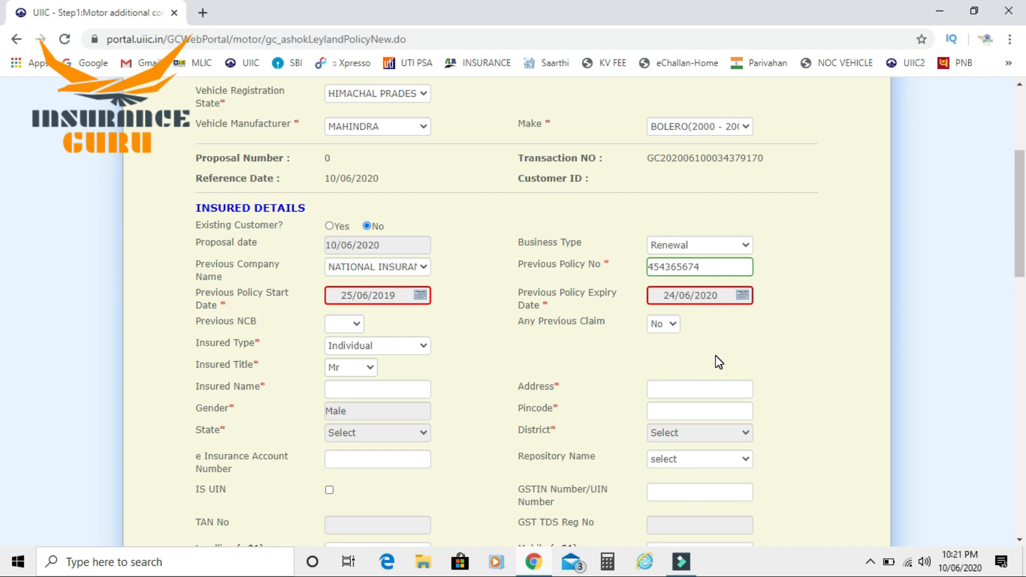
left_click(347, 325)
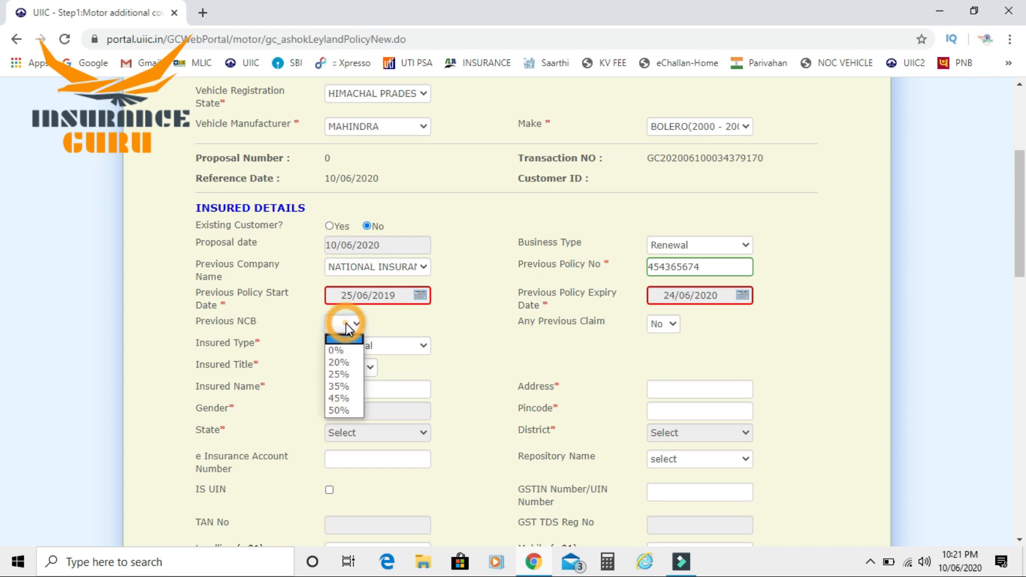
left_click(341, 365)
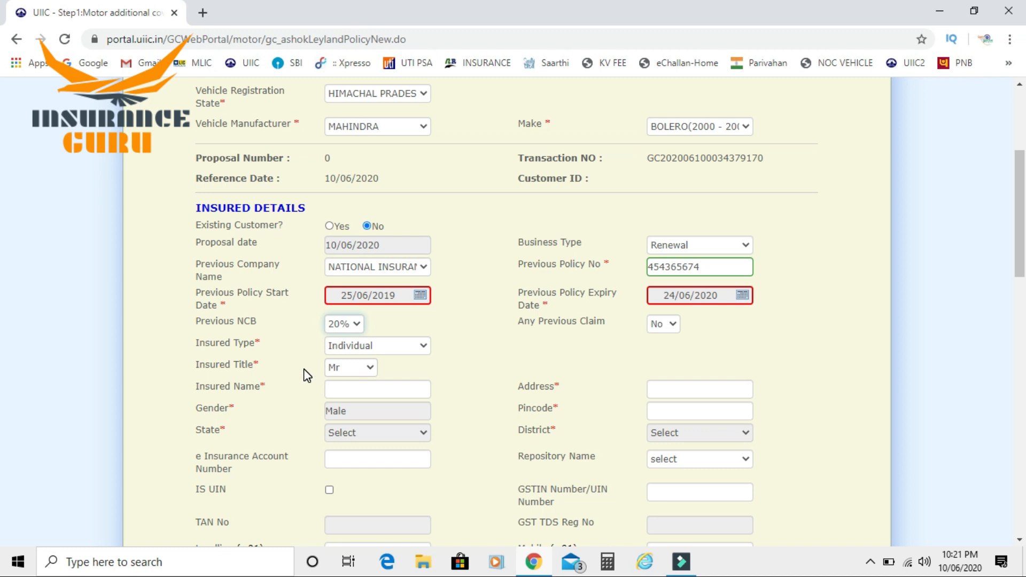
Set the insured title to Mr and enter the insured's name
left_click(344, 371)
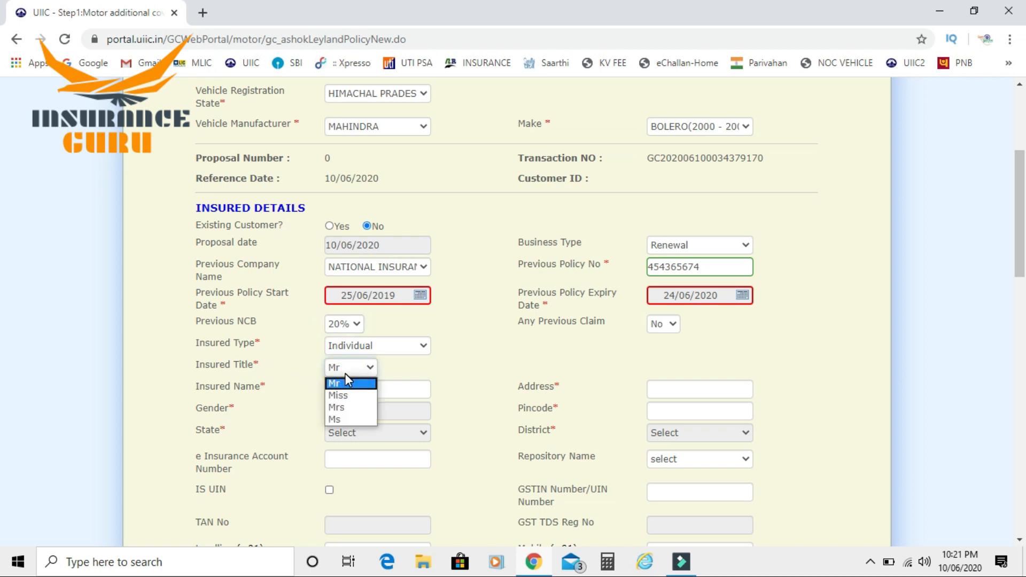
left_click(340, 384)
left_click(341, 383)
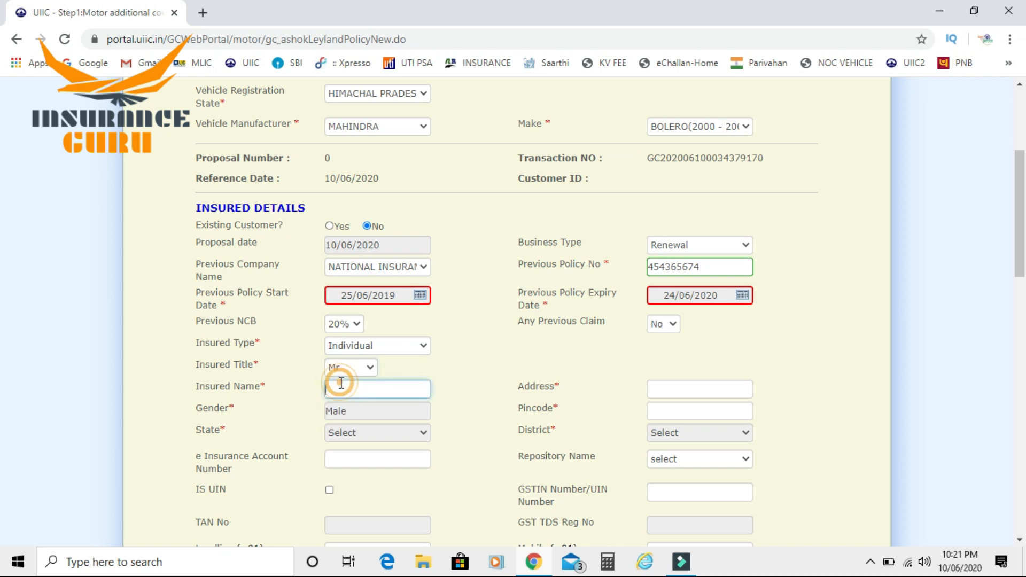
type("asdf")
Enter the insured's address and pincode so state and district populate
left_click(704, 390)
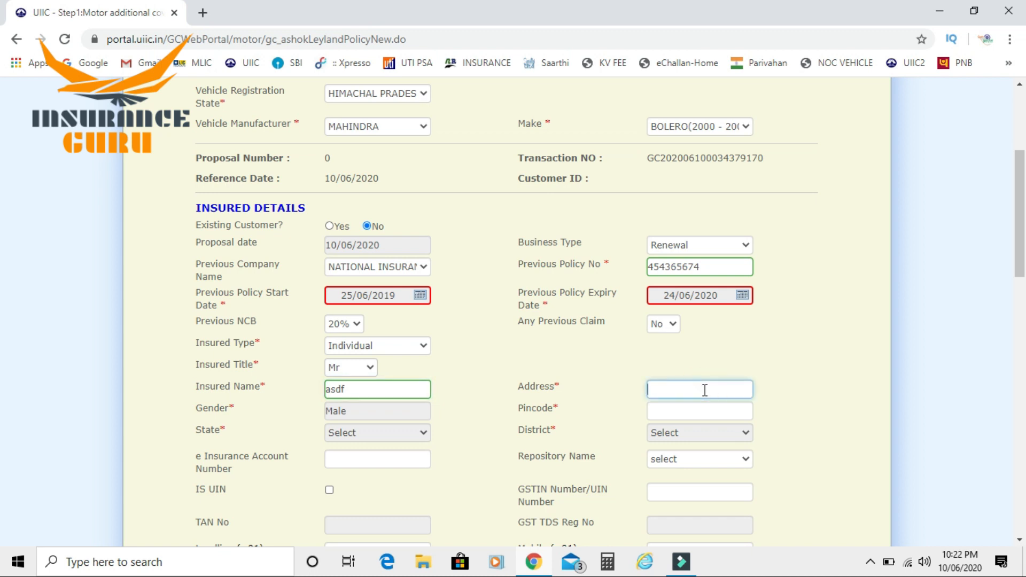
type("xyz city")
key("Tab")
type("1")
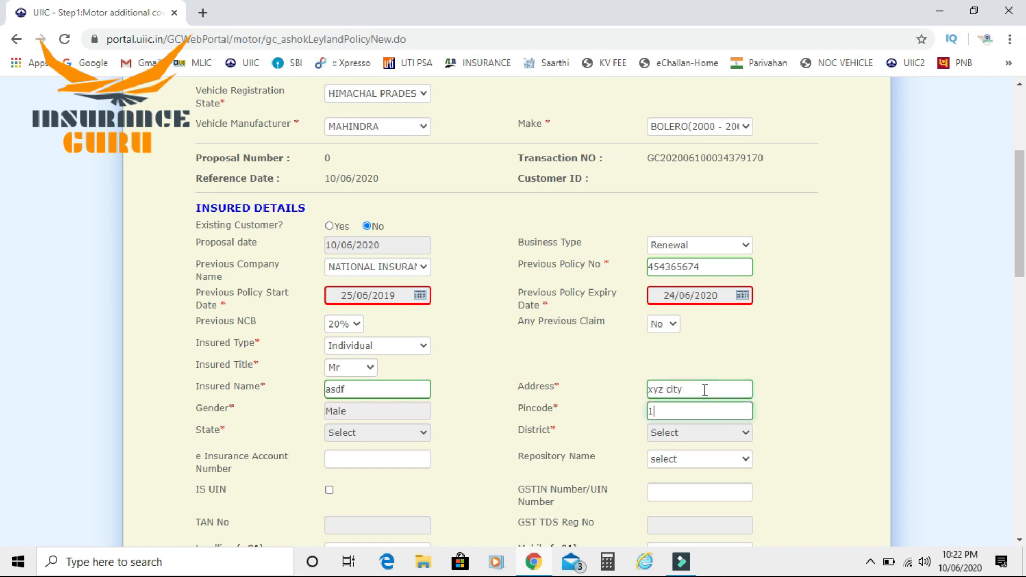
type("45001")
key("Tab")
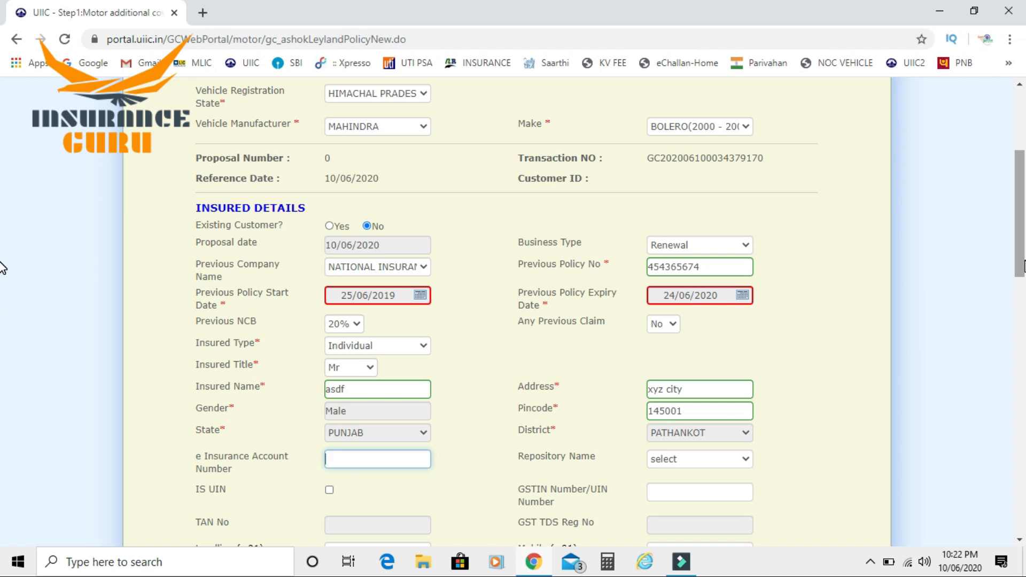
Enter the insured's mobile number
scroll(2, 267, "down", 3)
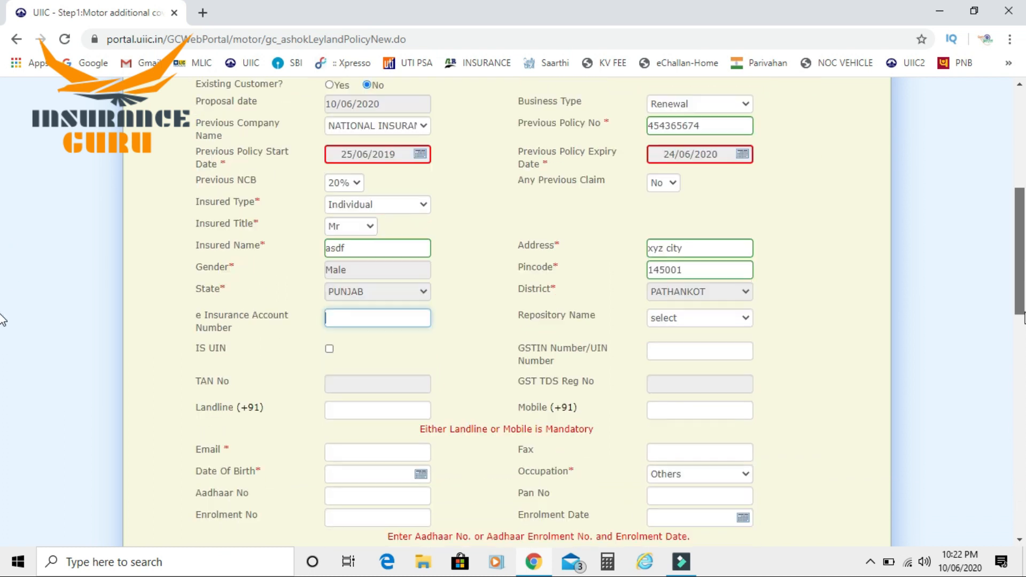
scroll(2, 321, "down", 2)
left_click(666, 333)
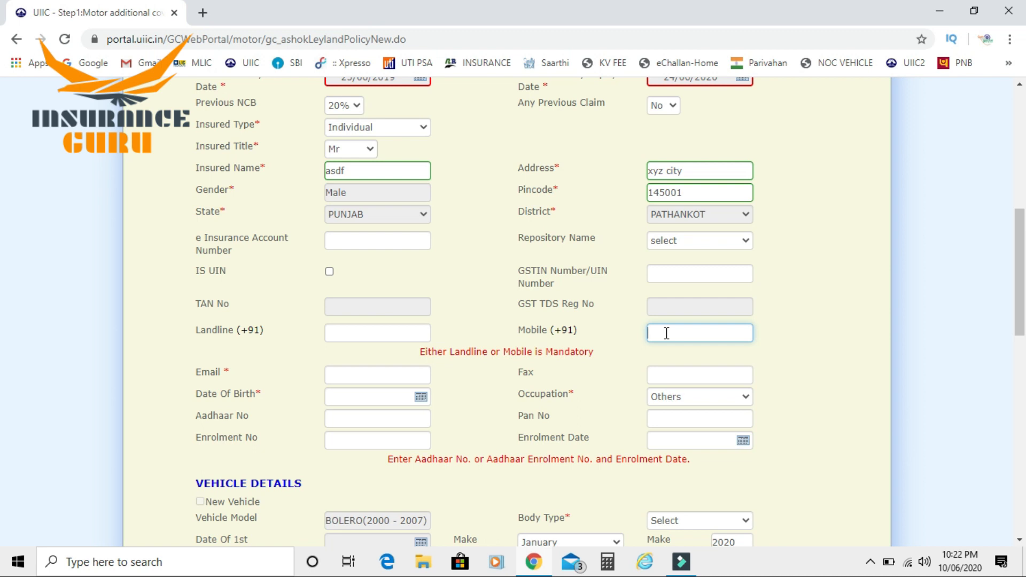
type("123456789")
left_click(403, 373)
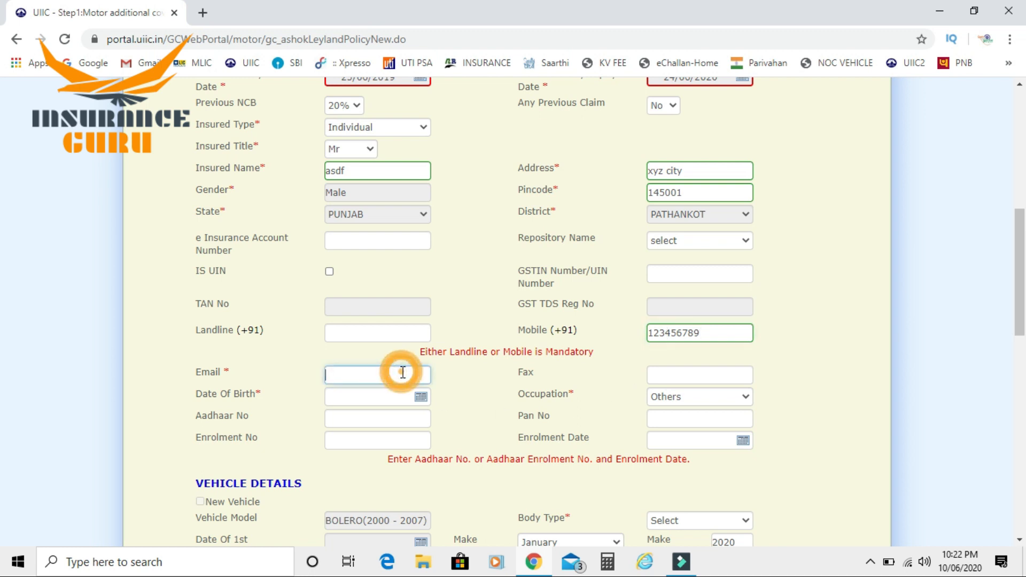
type("e@")
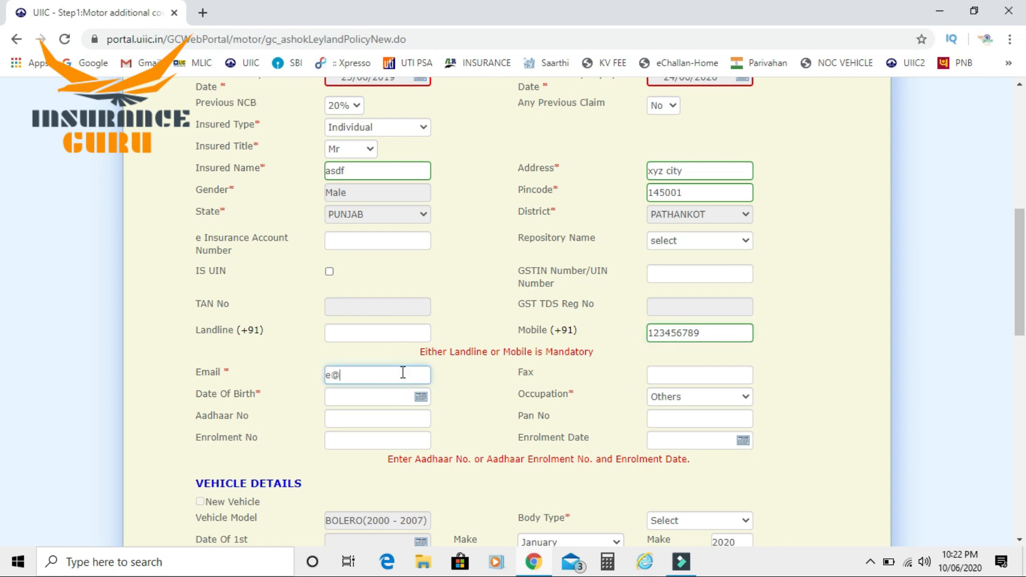
type("gmail")
type("l.com")
left_click(688, 376)
key("Tab")
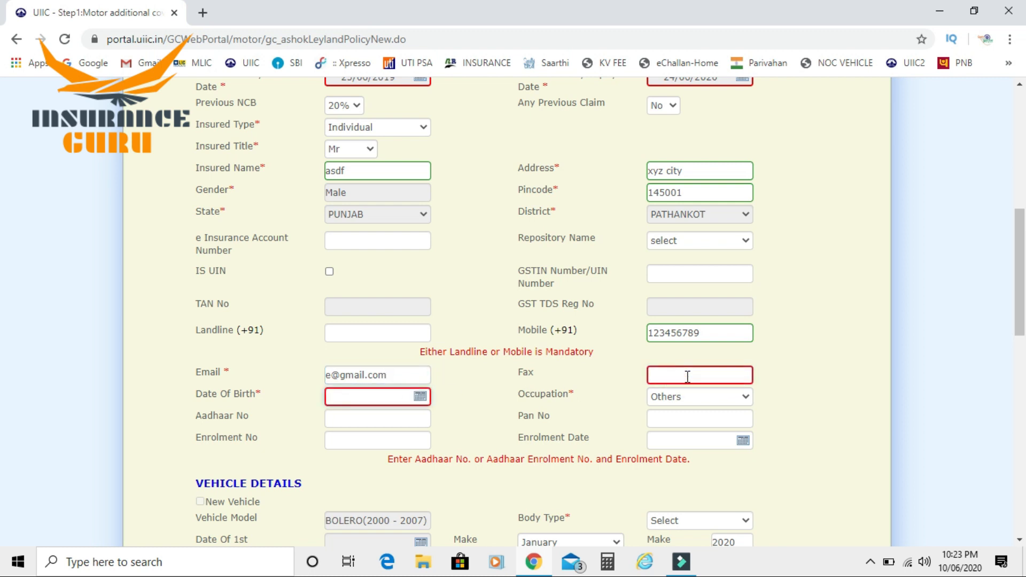
type("15/")
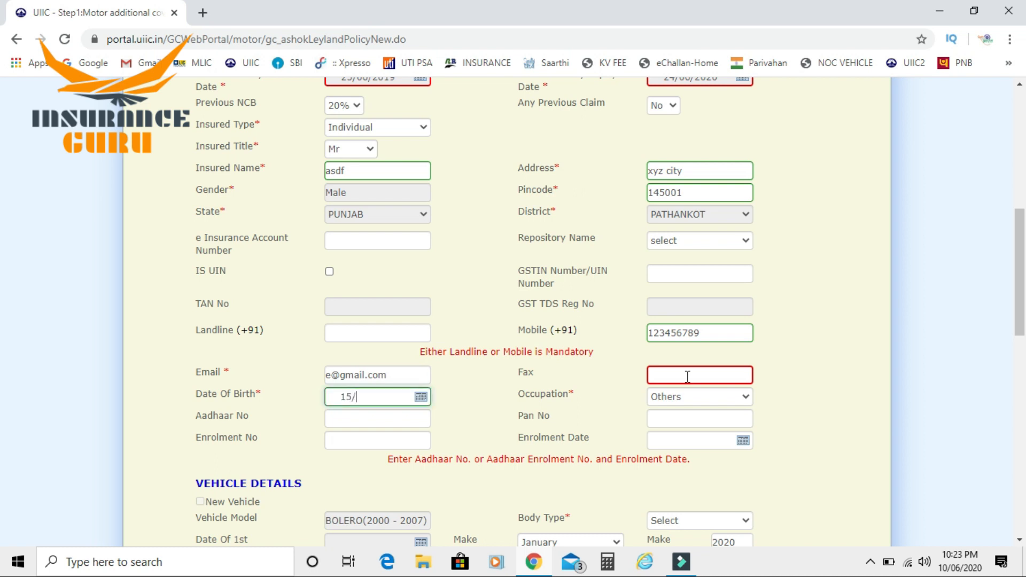
type("06/1987")
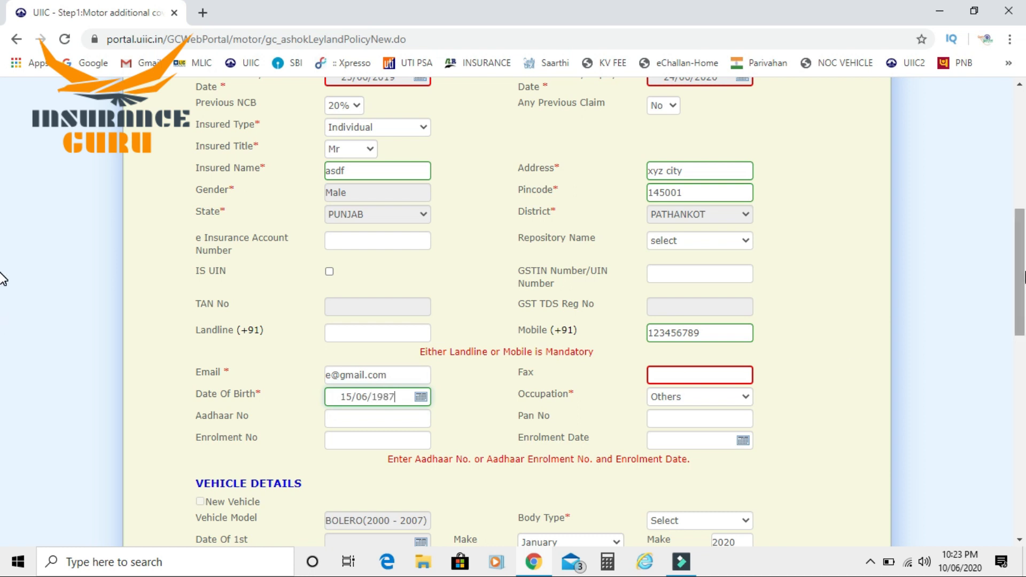
left_click_drag(1024, 272, 1021, 340)
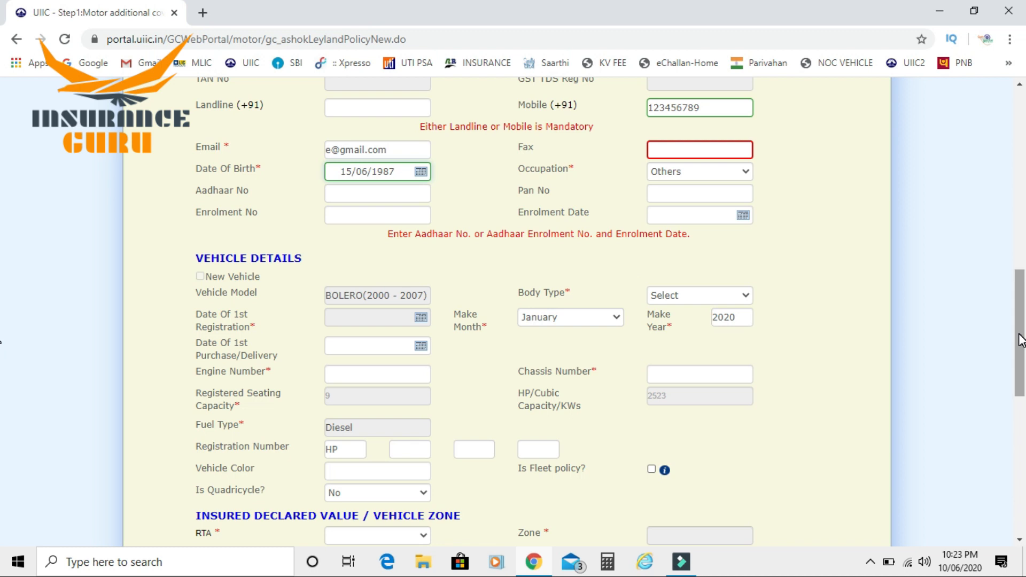
Set body type SUV and first registration date 18/06/2018
left_click(707, 296)
type("su")
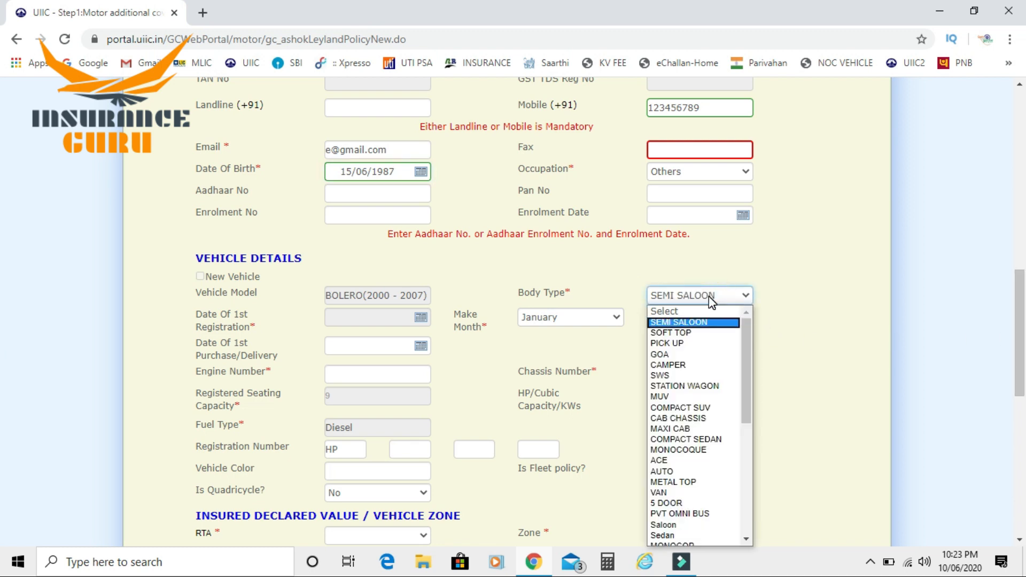
key("Return")
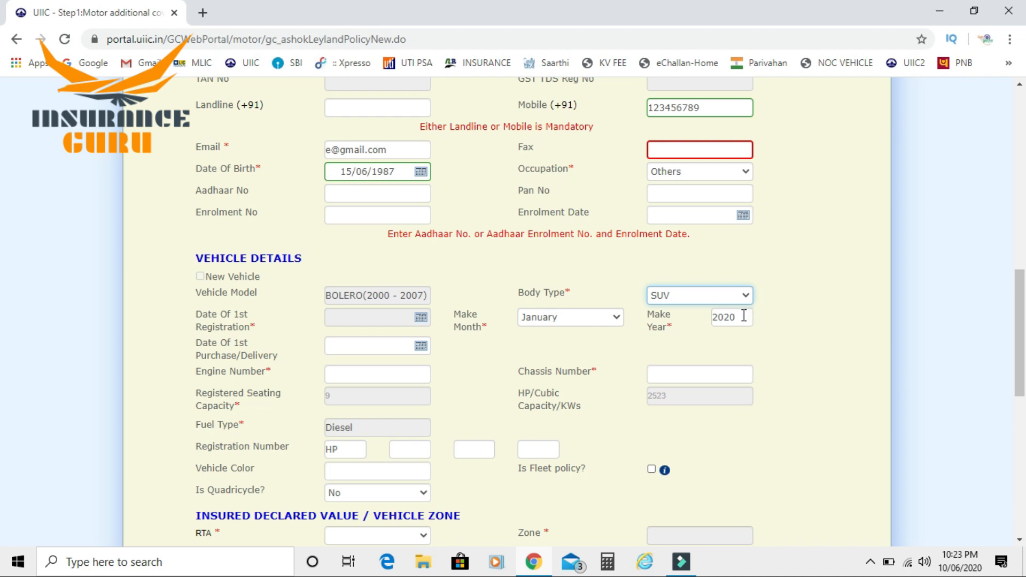
left_click(422, 317)
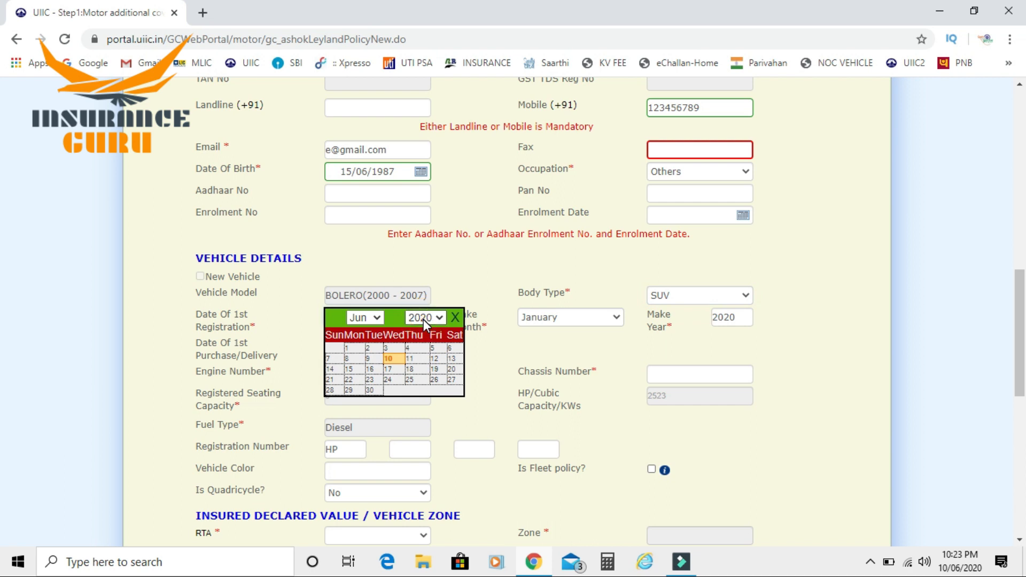
left_click(423, 317)
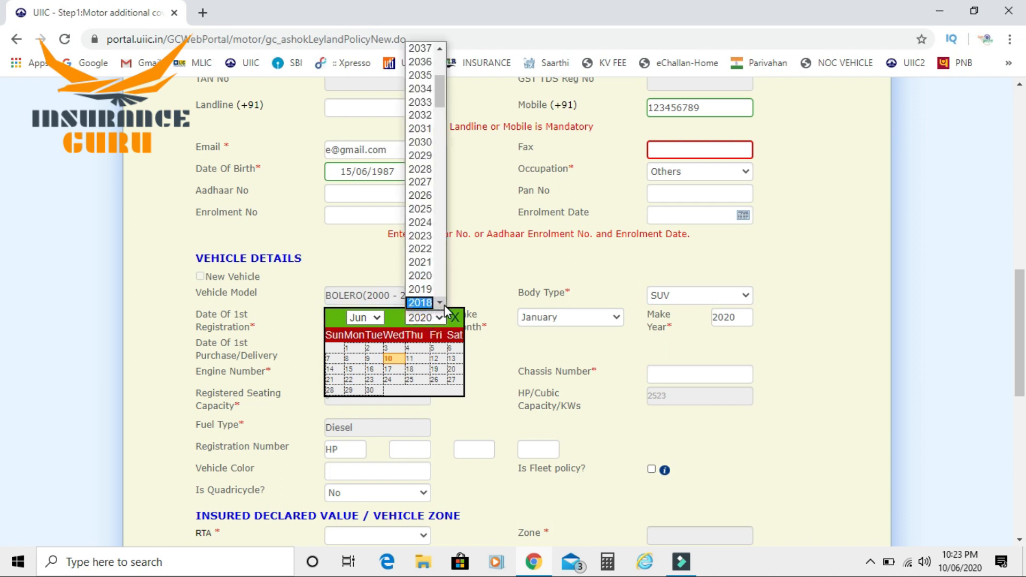
left_click(421, 303)
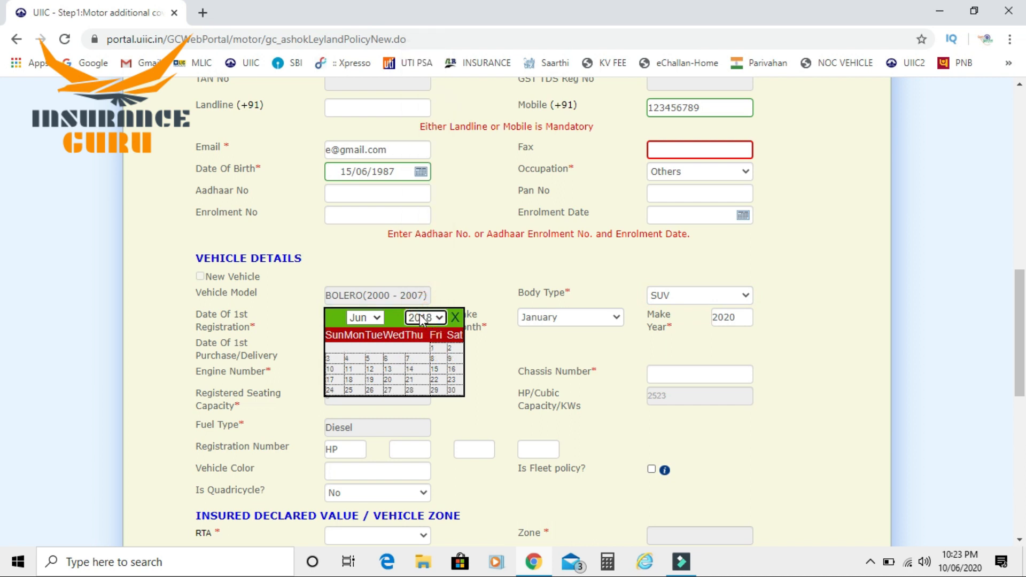
left_click(357, 380)
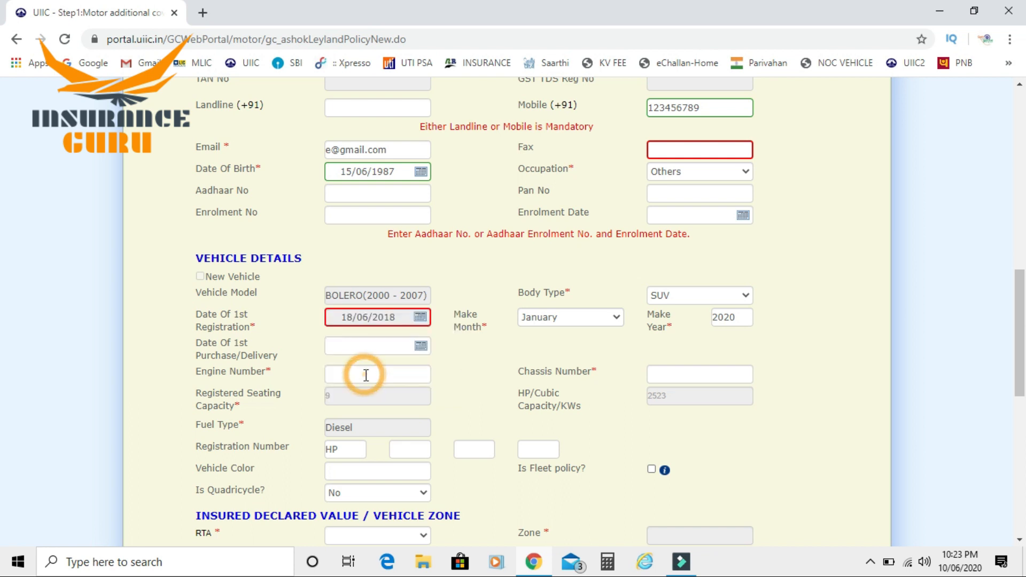
Set the make month to June and correct the make year to 2018
left_click(571, 321)
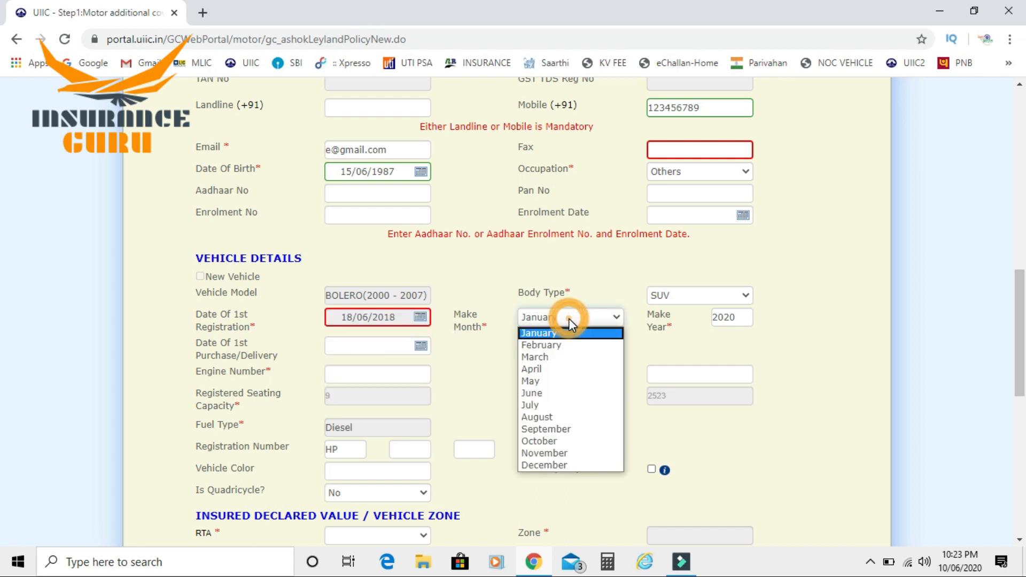
left_click(546, 395)
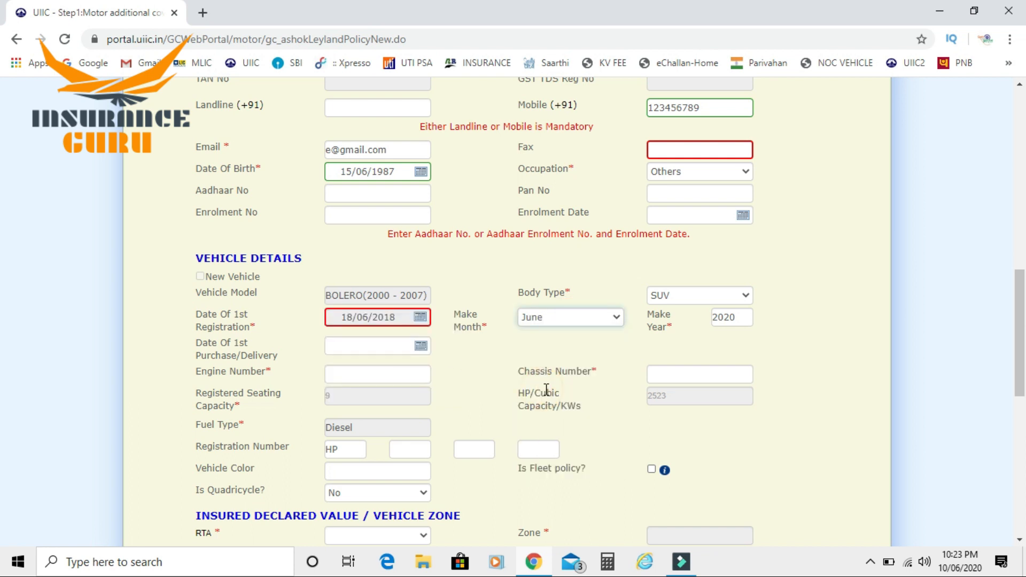
left_click(739, 315)
key("BackSpace")
key("BackSpace")
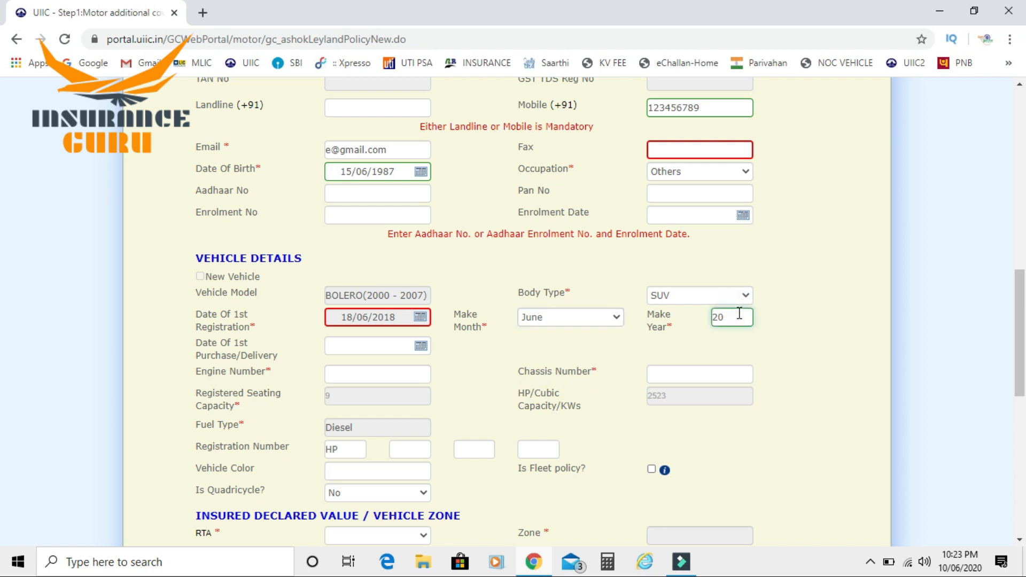
type("18")
Enter engine number 12345666 and chassis number 46778776
left_click(336, 376)
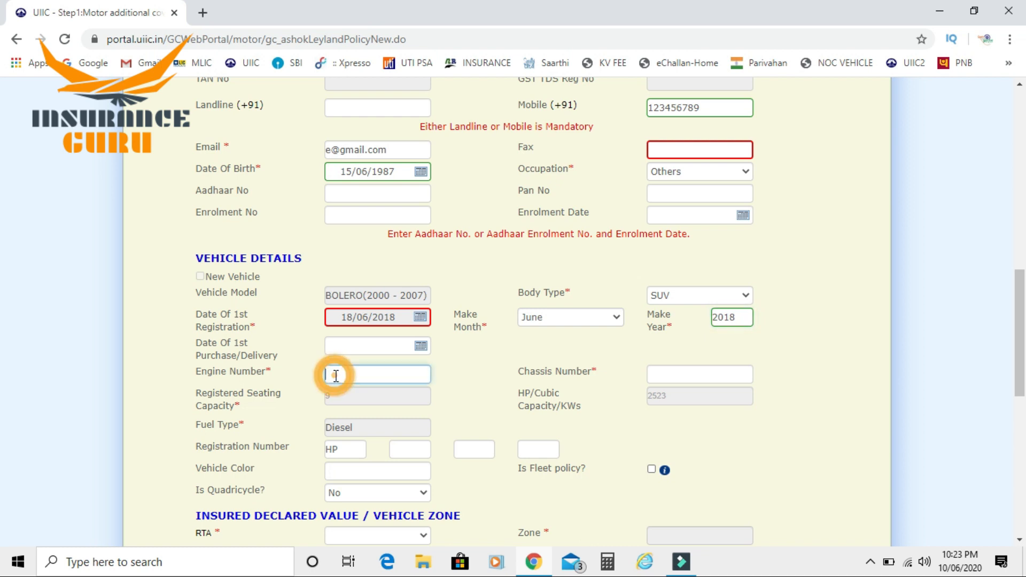
type("12345666")
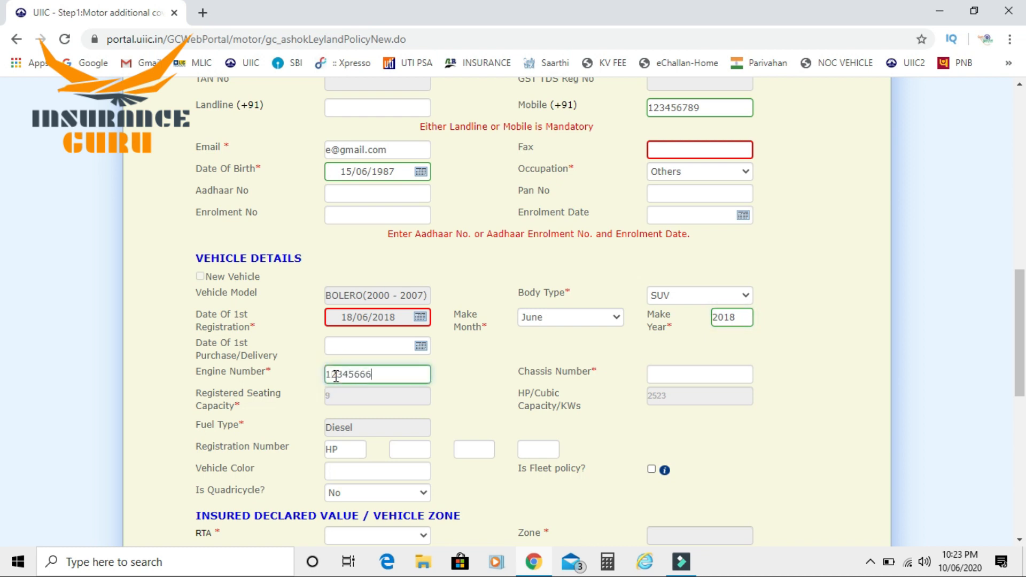
key("Tab")
type("46778776")
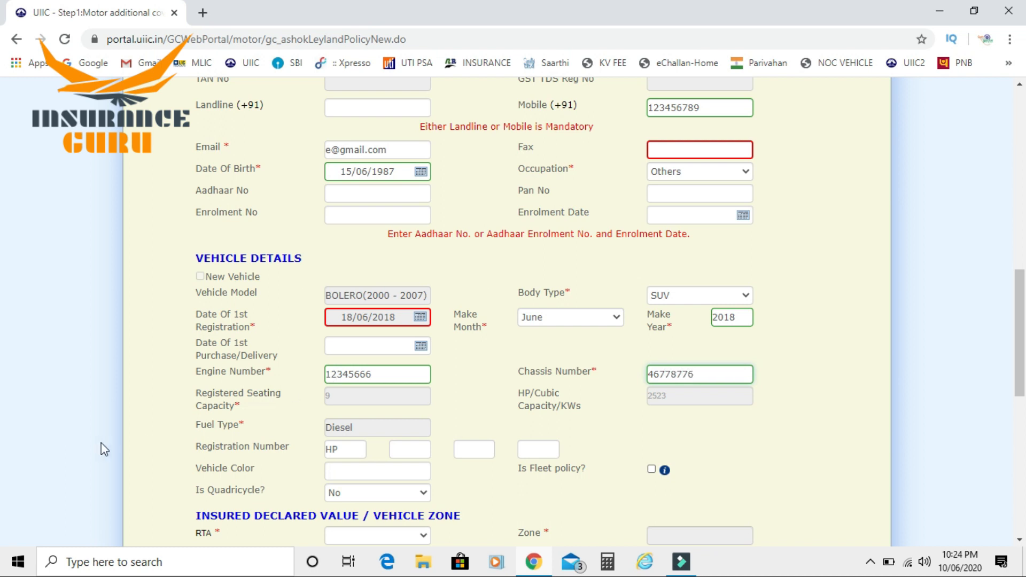
Complete the registration number as HP 47 0000
left_click(400, 457)
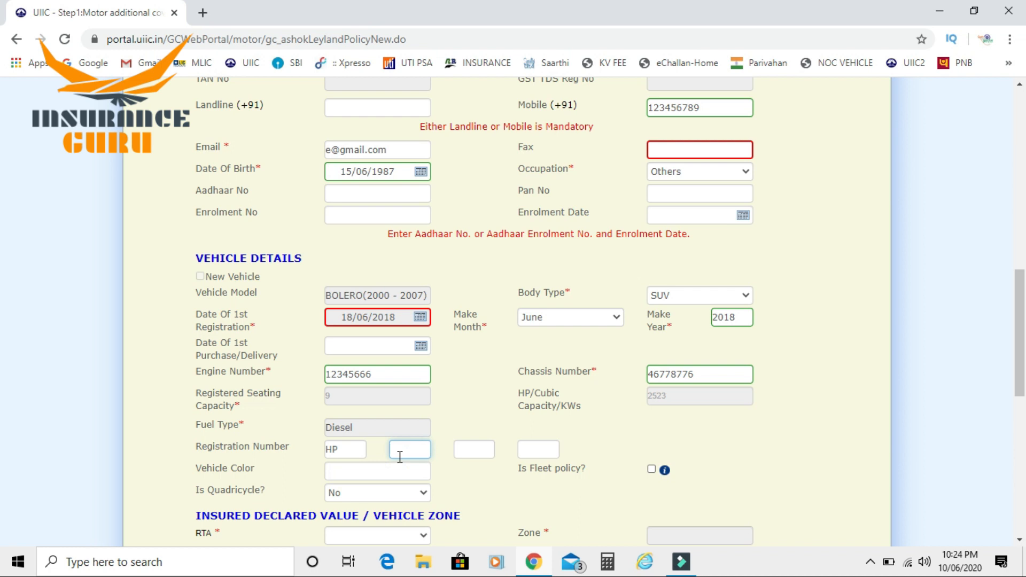
type("47")
key("Tab")
key("Tab")
type("0000")
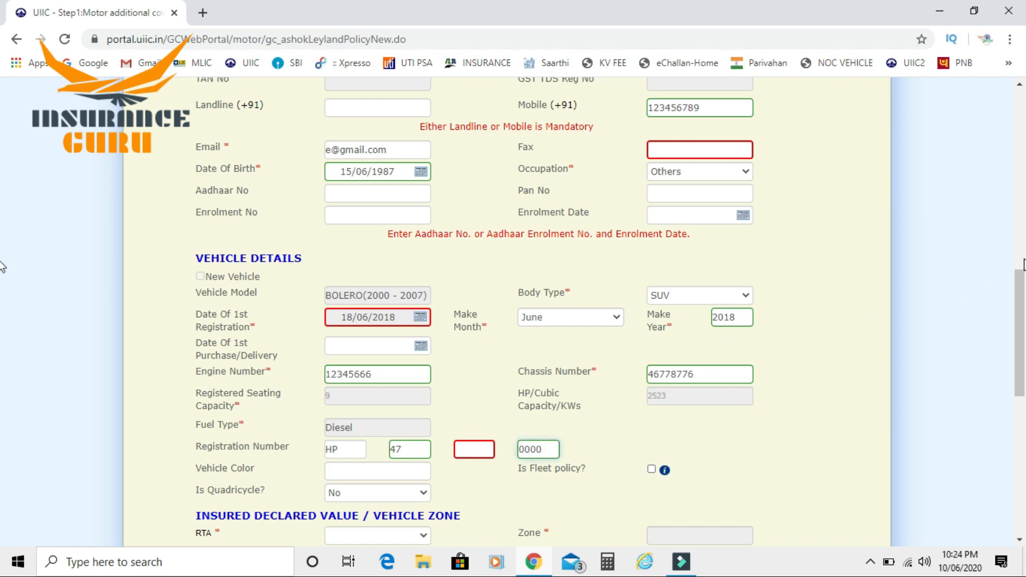
left_click(1021, 296)
left_click_drag(1020, 296, 1020, 354)
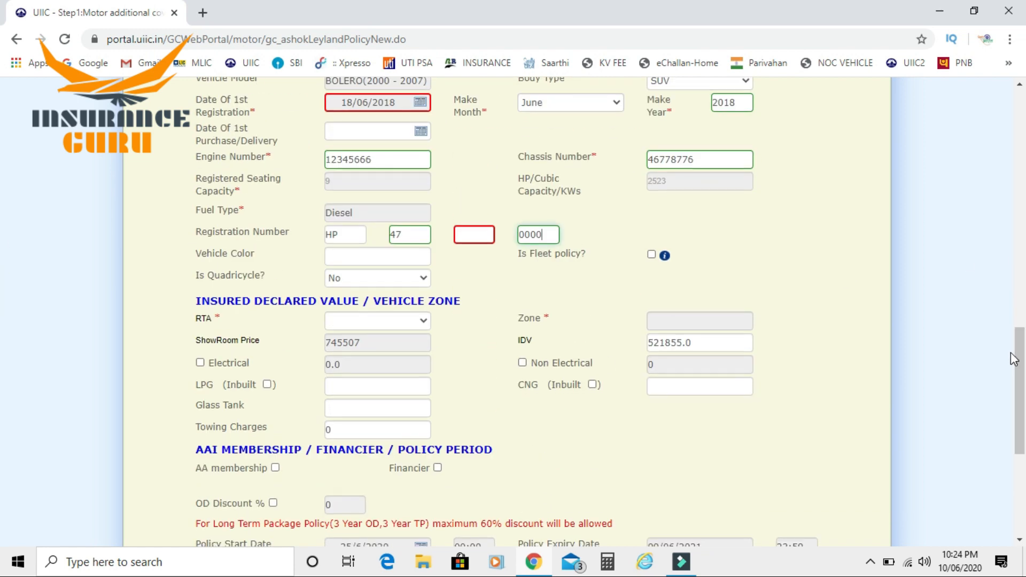
Choose HP47 DALHOUSIE as the RTA, giving Zone B and IDV 521855.0
left_click(378, 320)
scroll(481, 160, "down", 6)
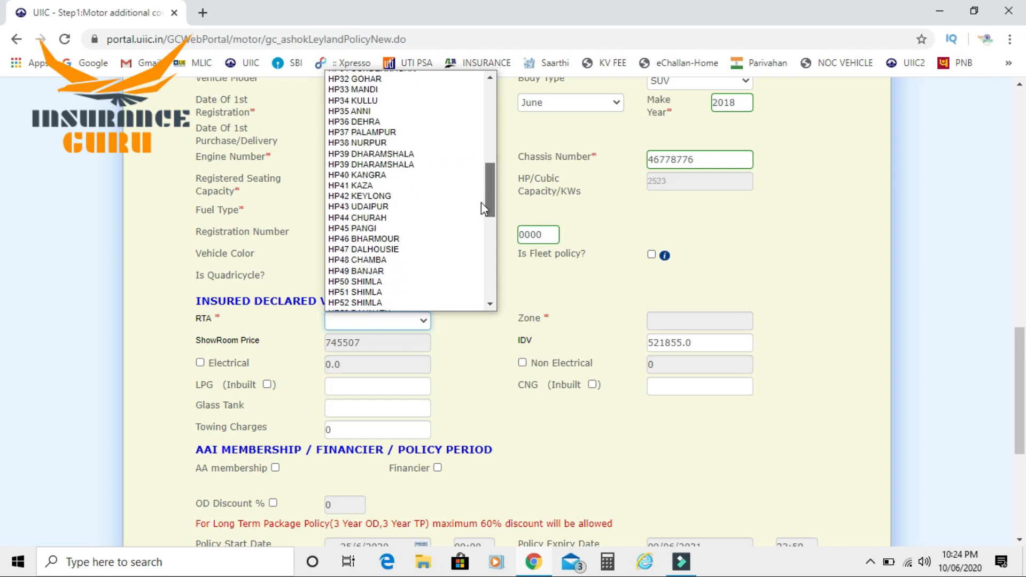
left_click(430, 247)
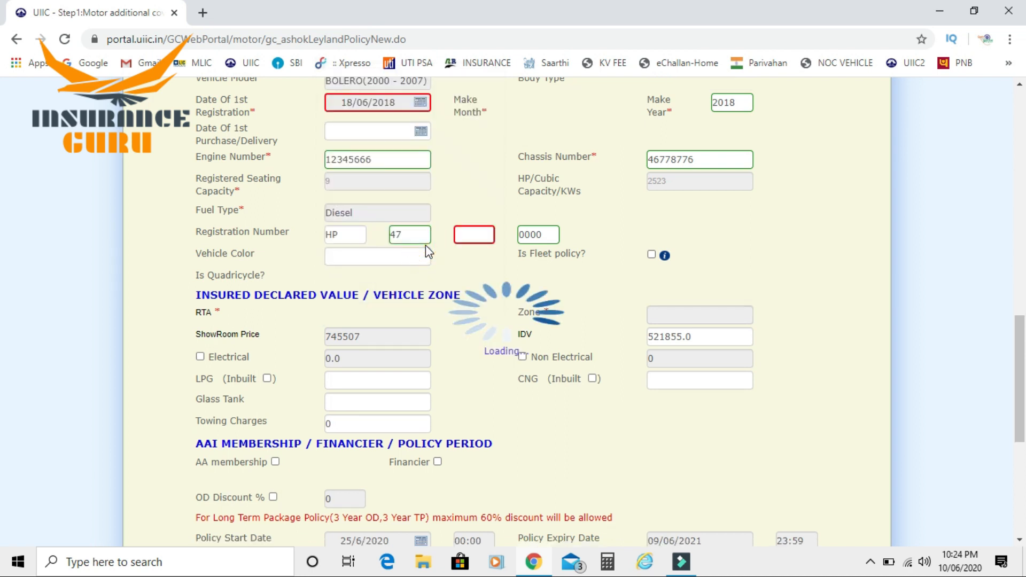
left_click(705, 343)
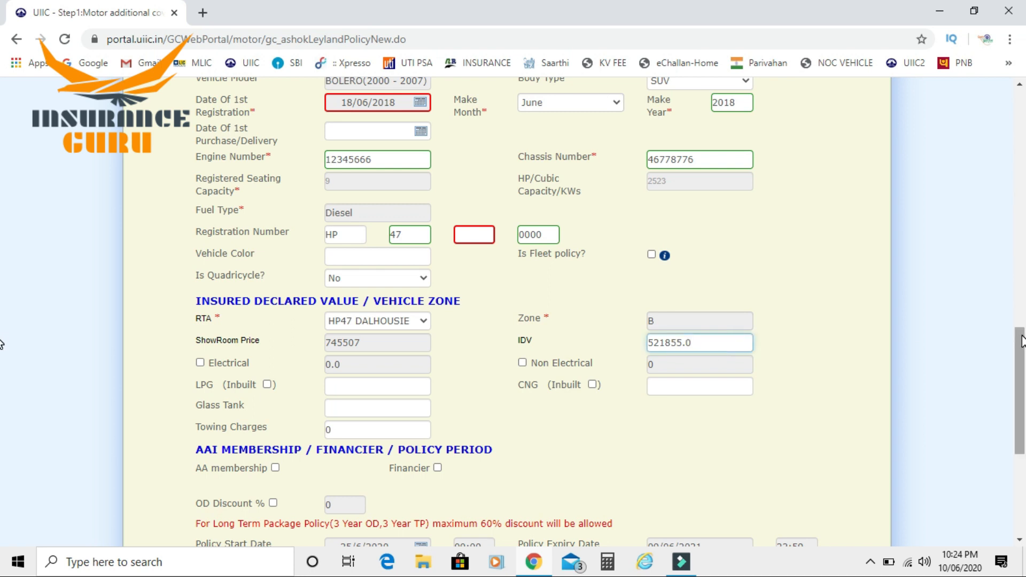
left_click_drag(1021, 341, 1010, 412)
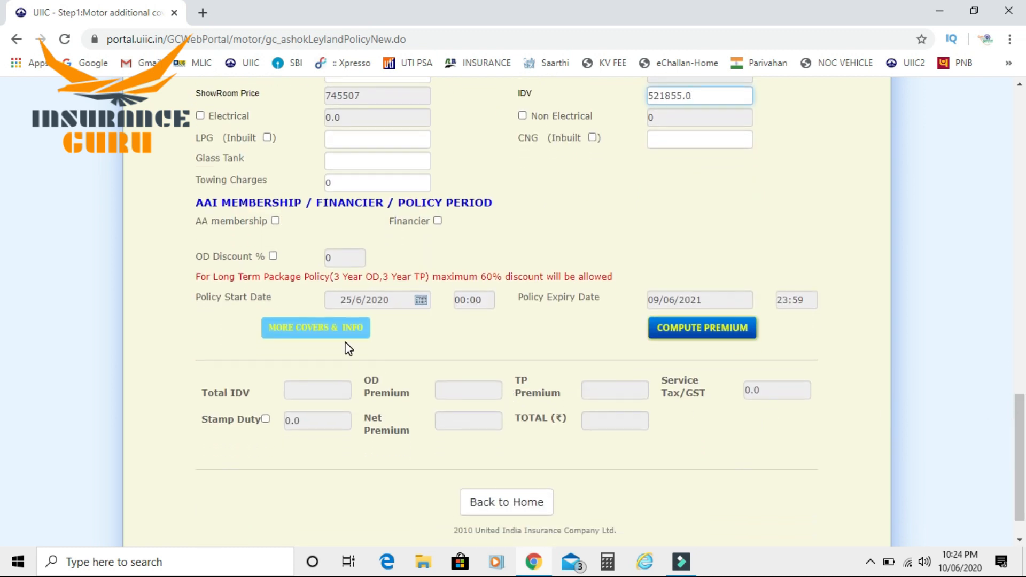
Tick OD Discount % to enable its discount field, which holds 0
left_click(273, 256)
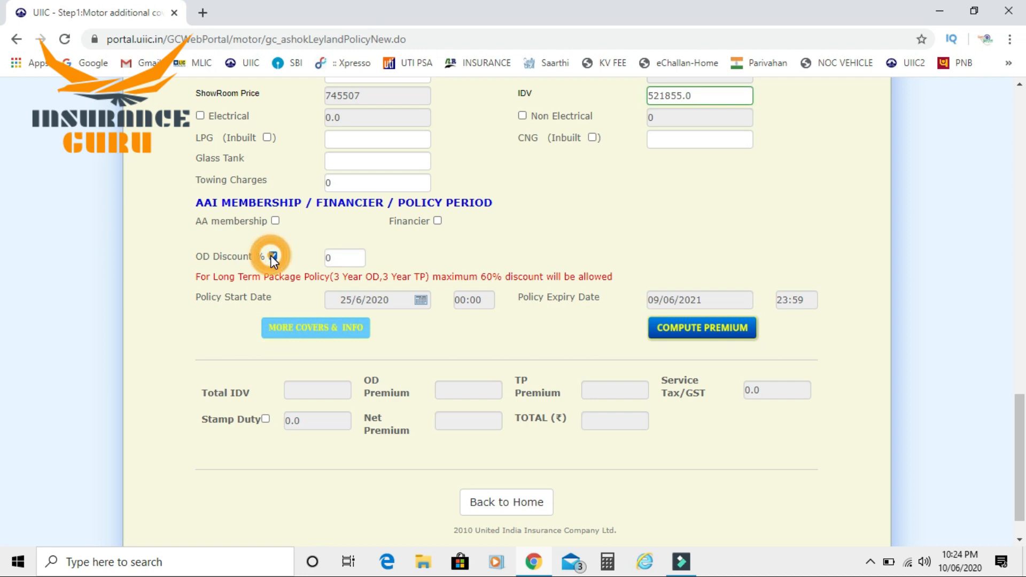
left_click(339, 258)
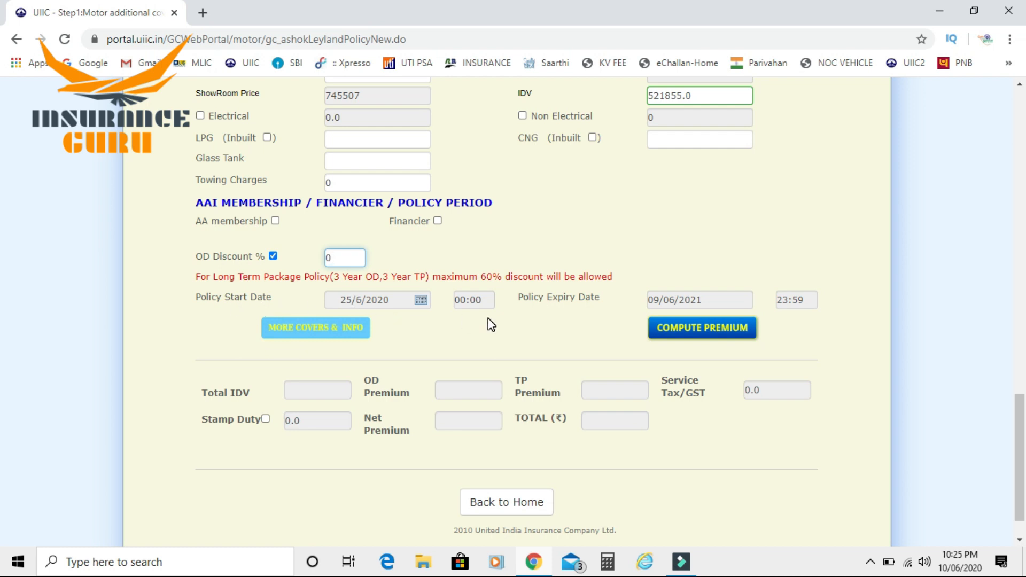
On the MORE COVERS & INFO page, set Legal Liability to Paid Driver/Cleaner (IMT28) to 1
left_click(309, 333)
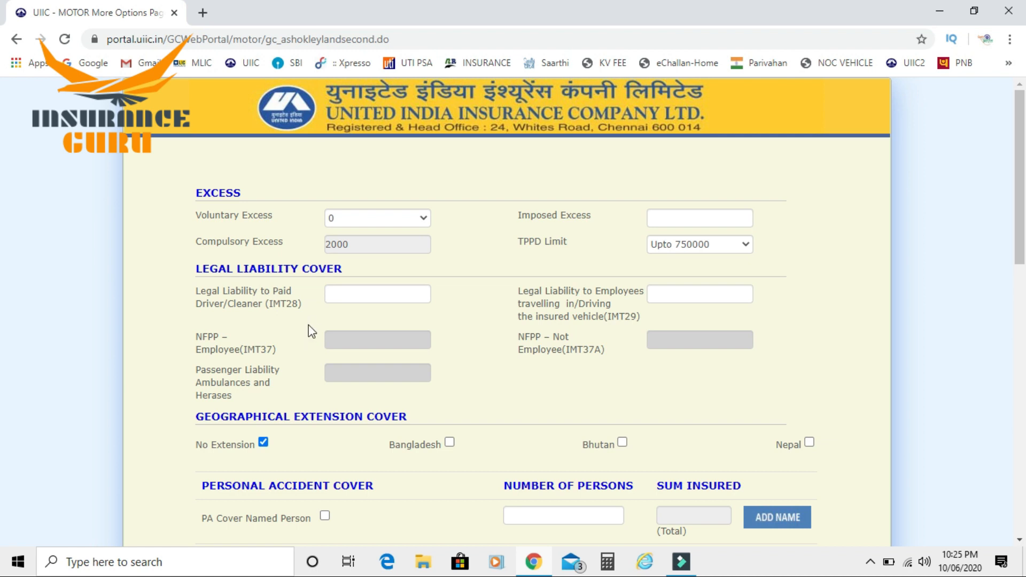
left_click(345, 295)
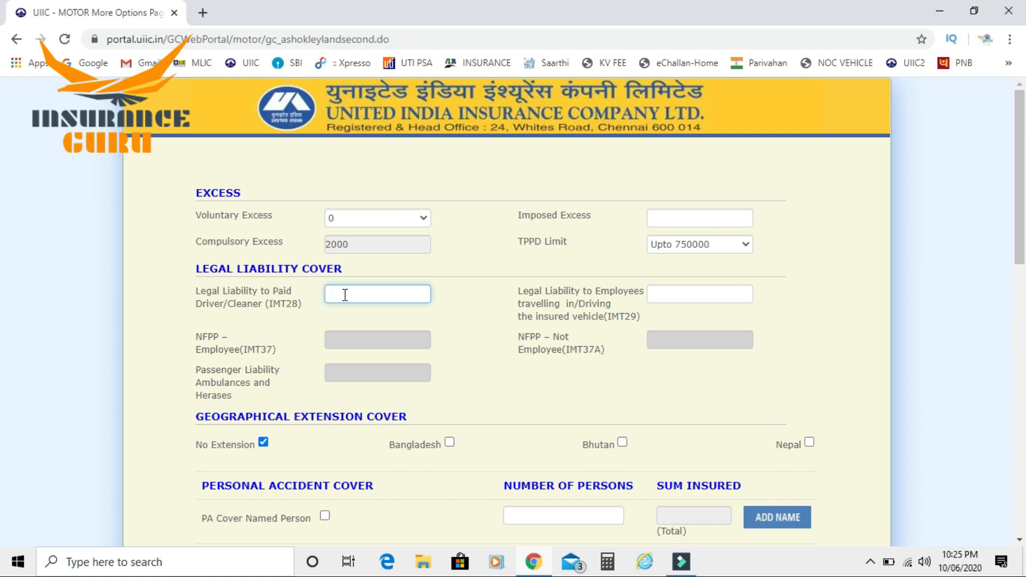
type("3")
key("BackSpace")
type("1")
left_click(704, 297)
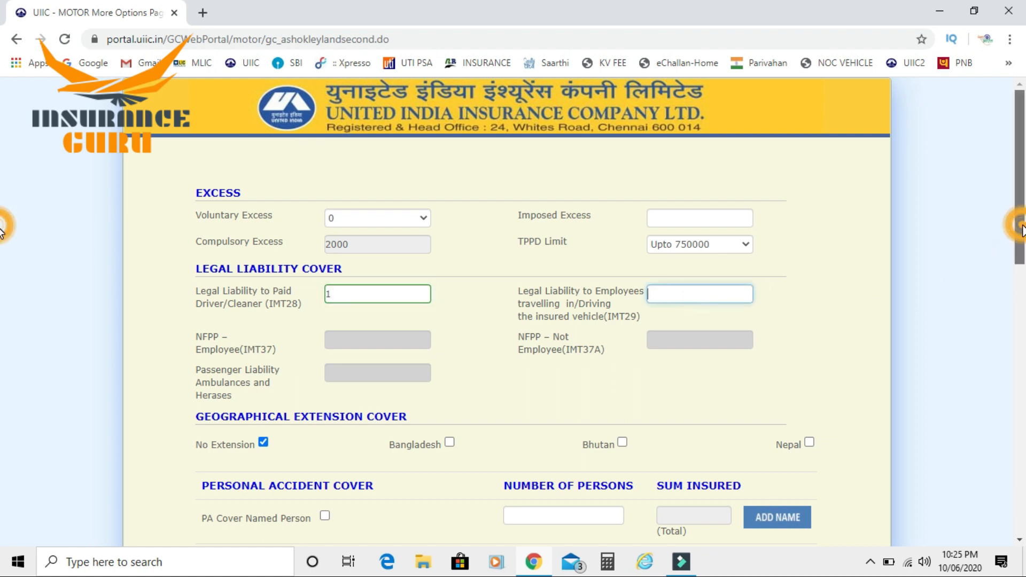
left_click_drag(1019, 237, 1019, 328)
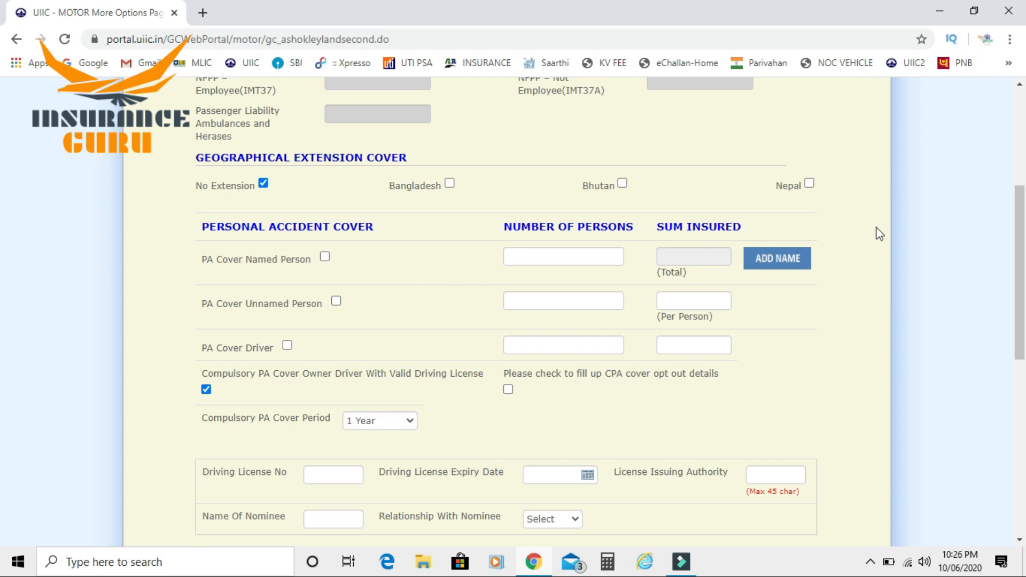
left_click_drag(1018, 212, 1010, 268)
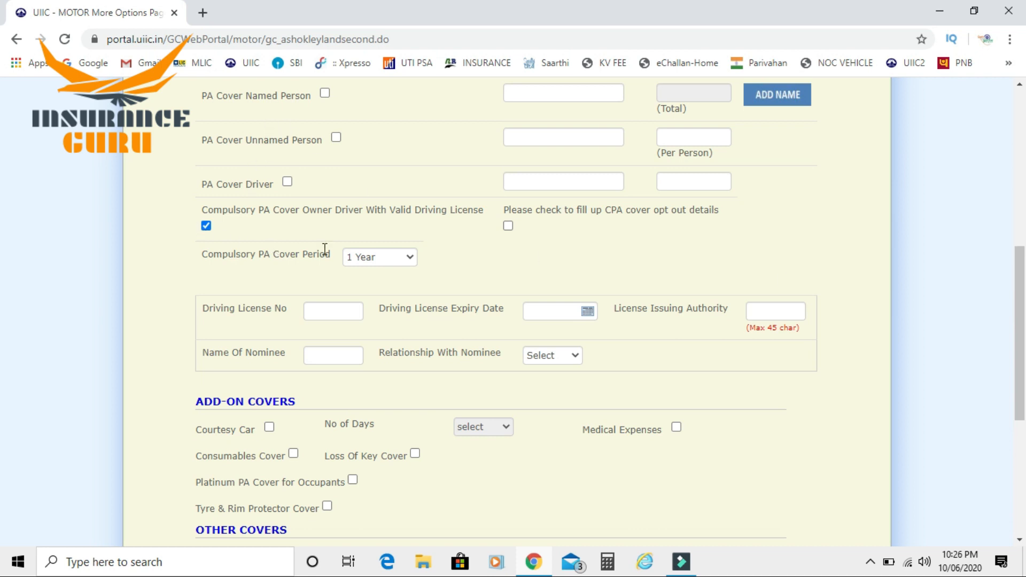
left_click(508, 226)
left_click(206, 226)
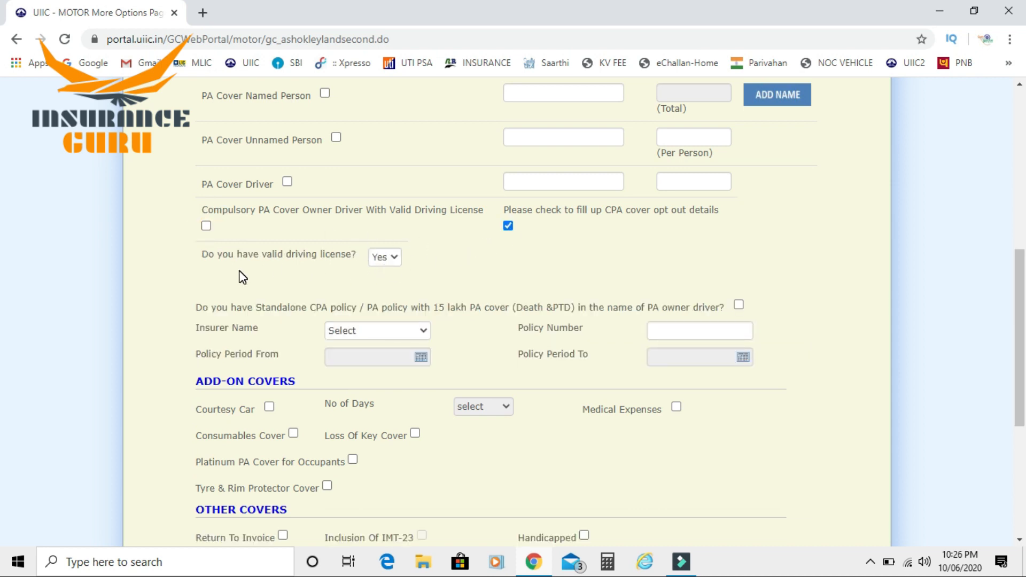
left_click(380, 261)
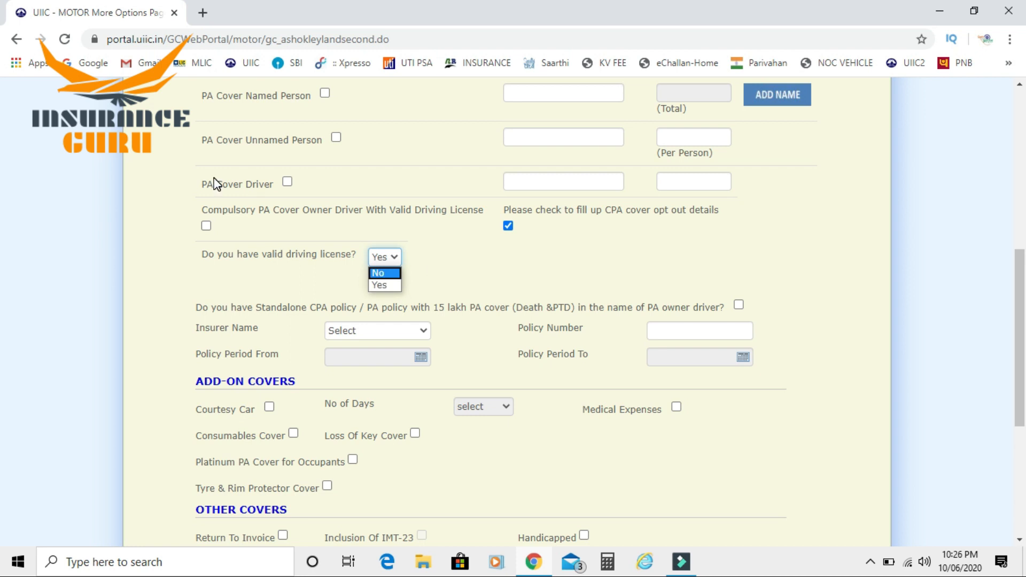
left_click(206, 226)
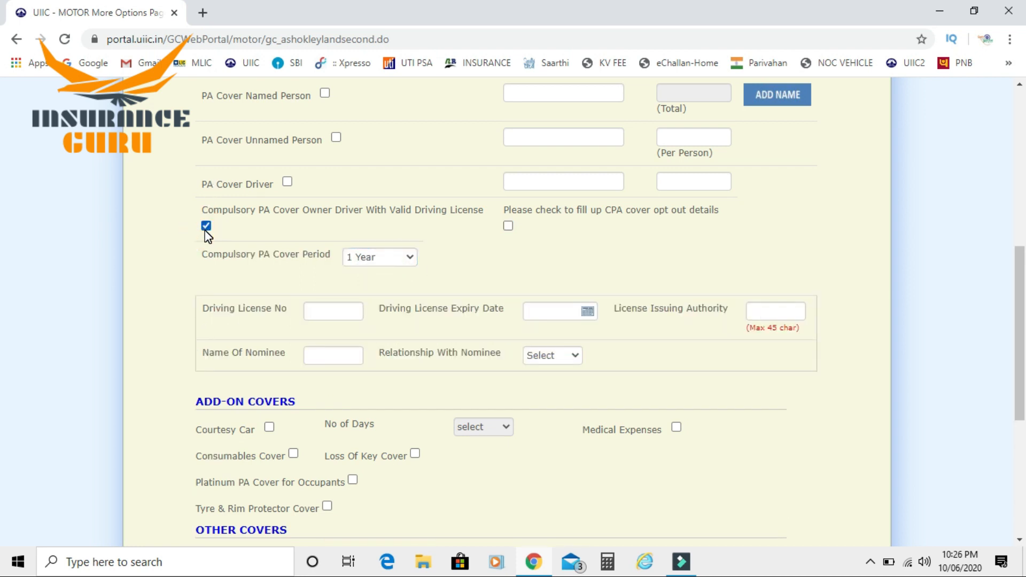
Enter the nominee's name and set Relationship With Nominee to Wife for the PA cover
left_click(327, 360)
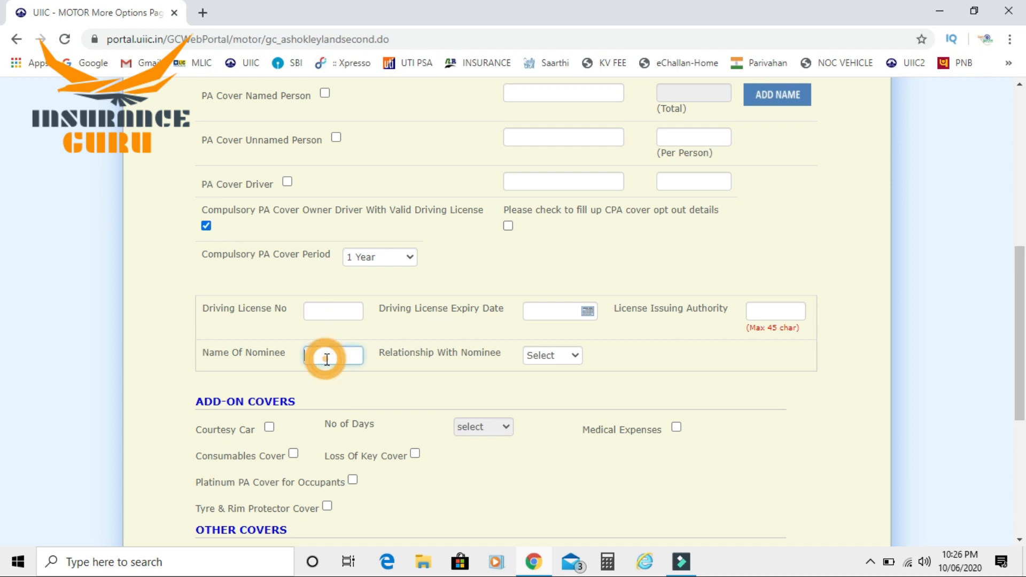
type("abc")
key("Tab")
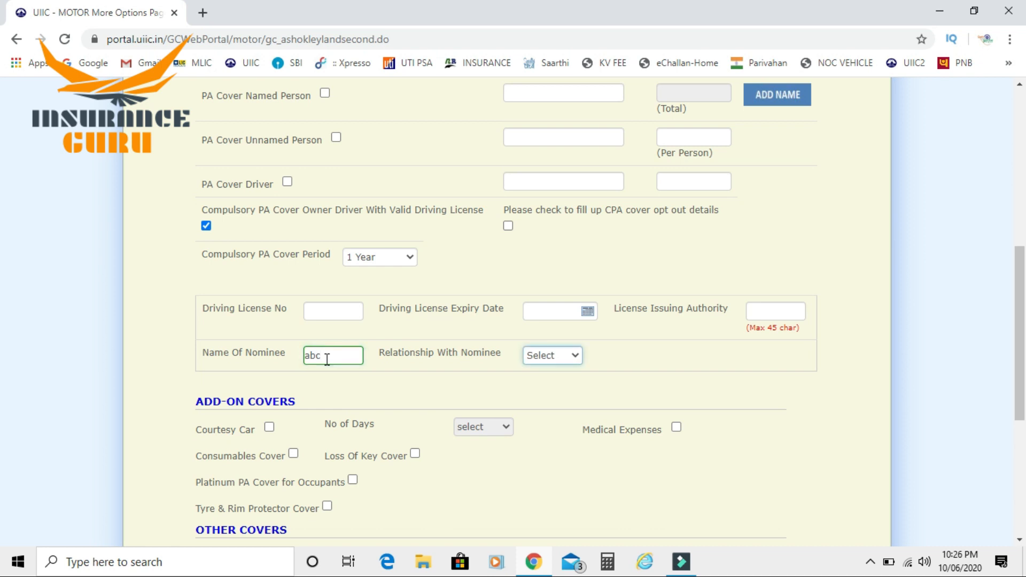
key("w")
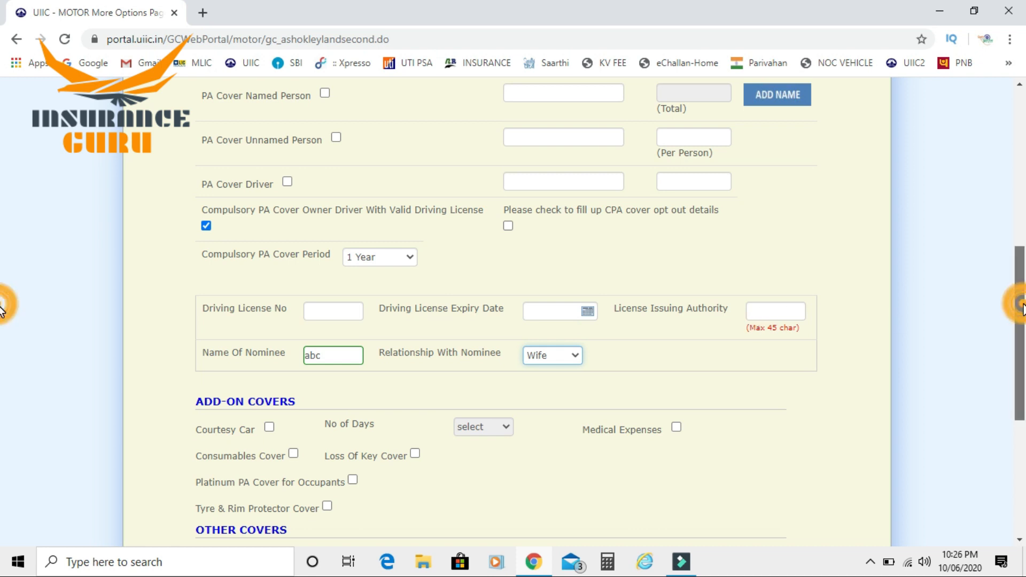
left_click_drag(1022, 311, 1017, 403)
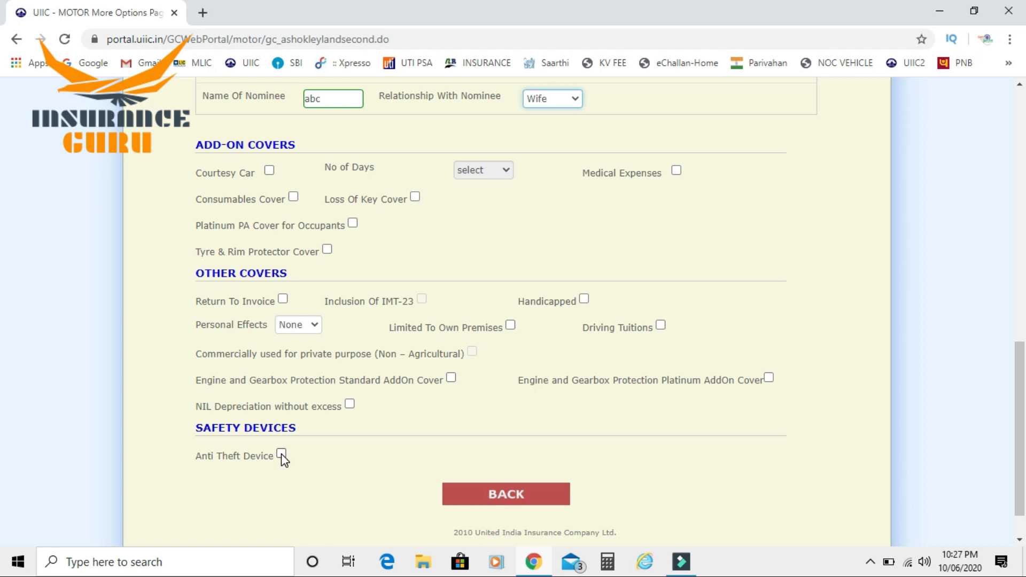
Return to the Risk Details form and bring the COMPUTE PREMIUM section into view
left_click(507, 495)
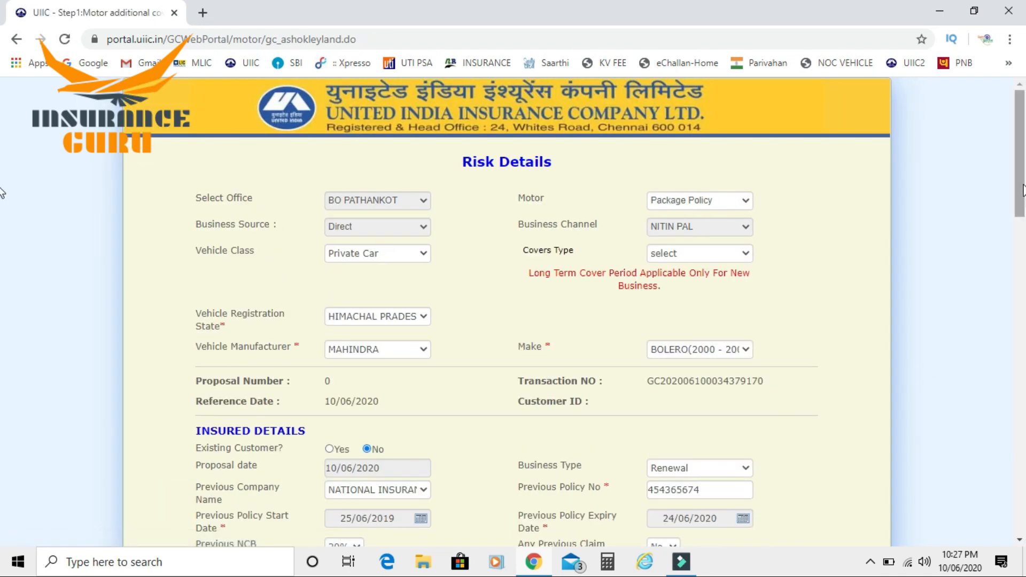
left_click_drag(1022, 187, 1019, 521)
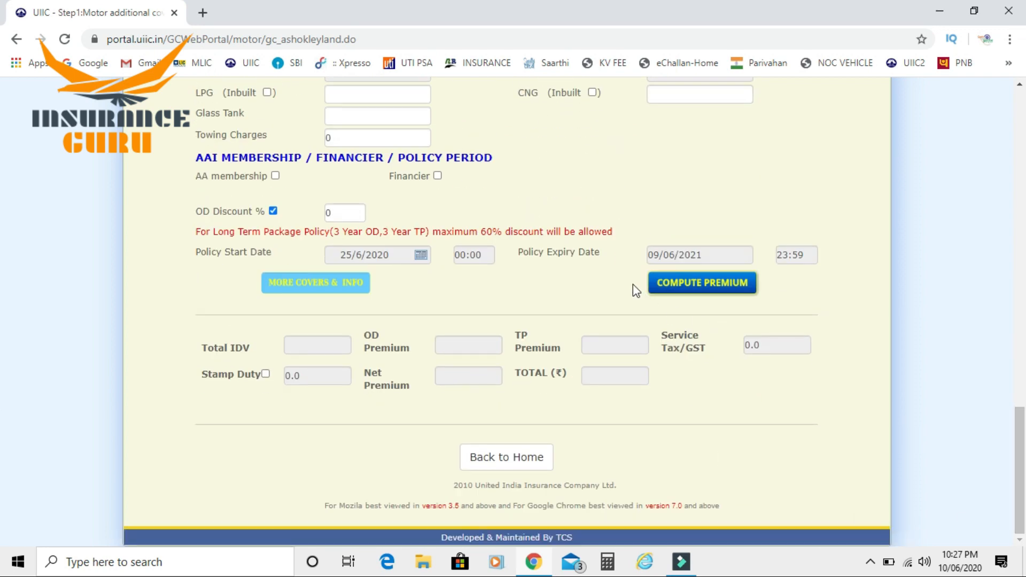